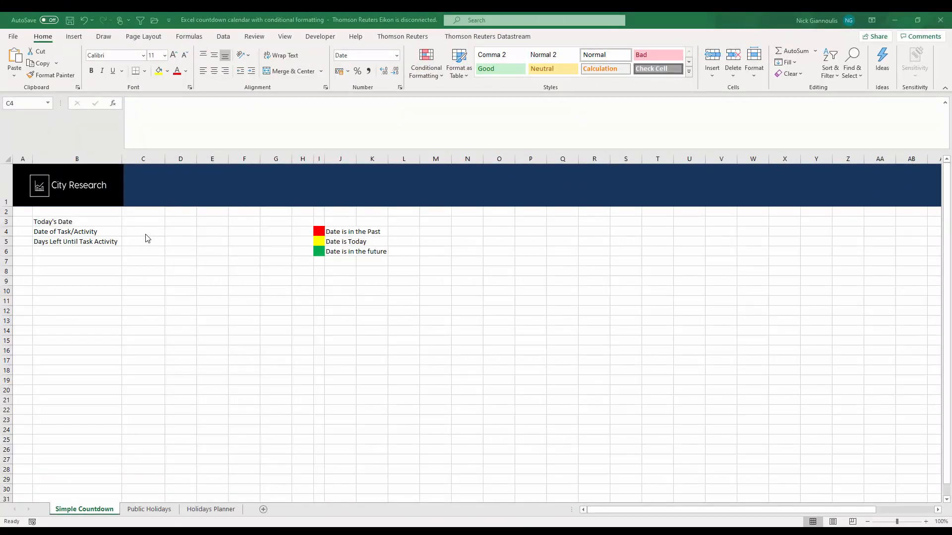
# Enter 24/01/2020 as the task date in C4 and 04/01/2020 as today's date in C3.
pyautogui.click(150, 235)
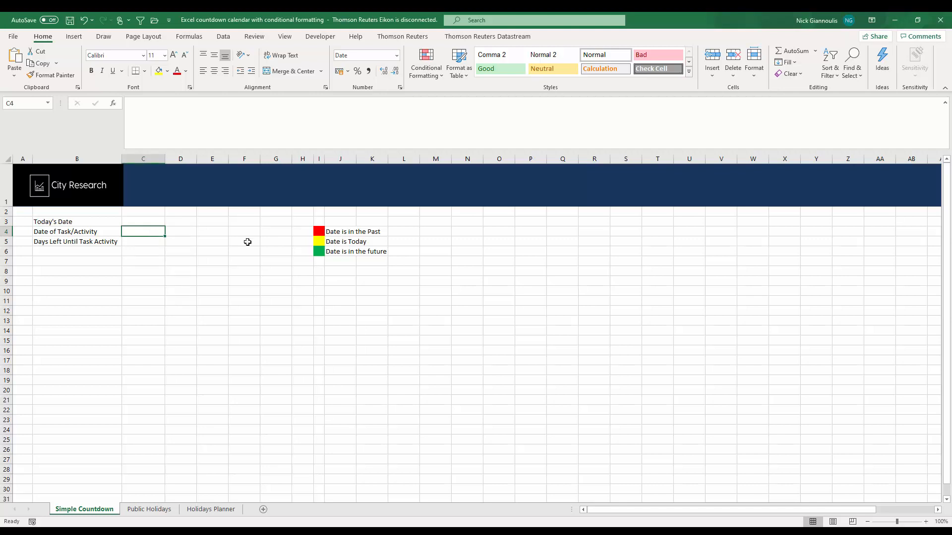
pyautogui.write('24/')
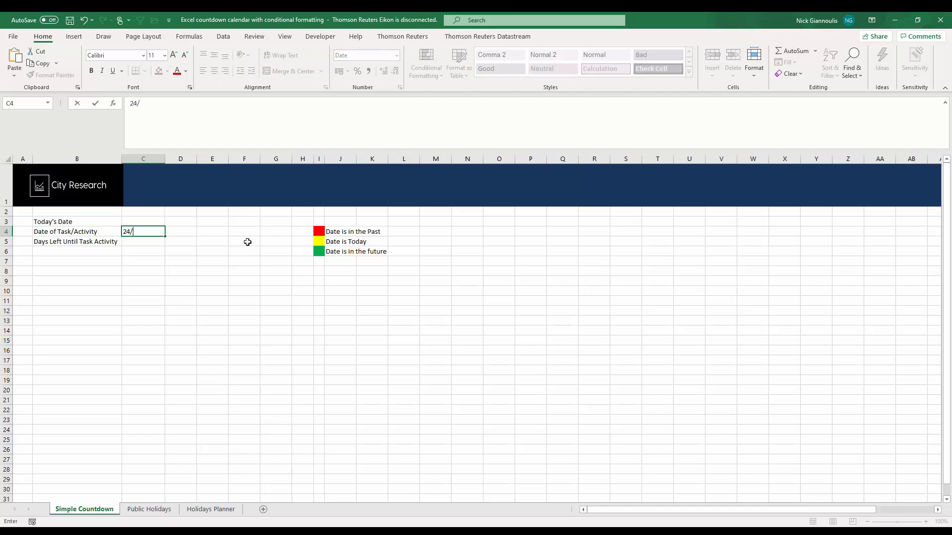
pyautogui.write('01/2020')
pyautogui.press('Up')
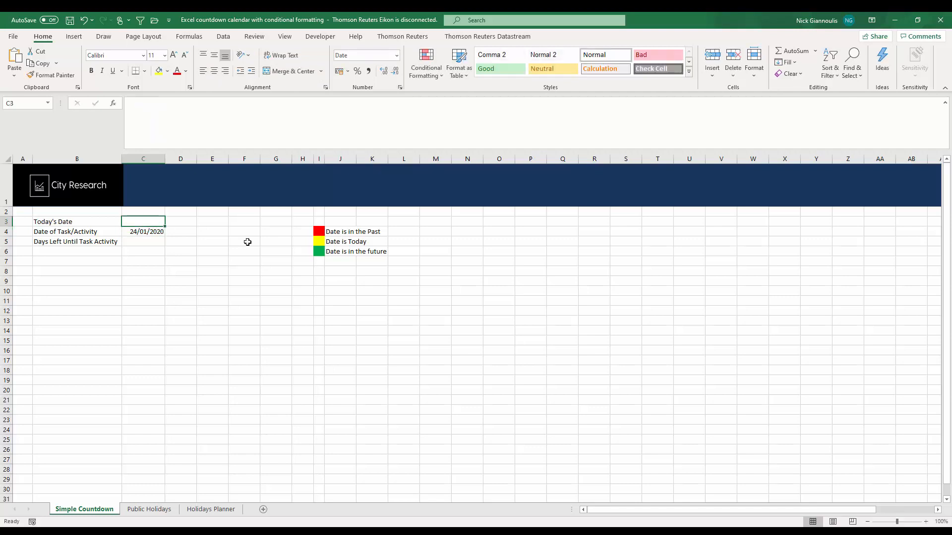
pyautogui.write('04/')
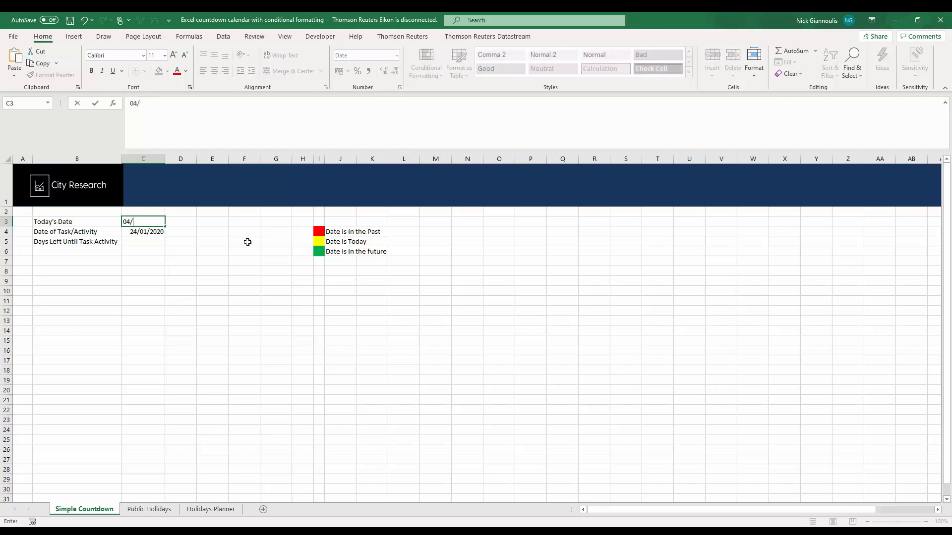
pyautogui.write('01/2020')
pyautogui.press('Return')
pyautogui.press('Return')
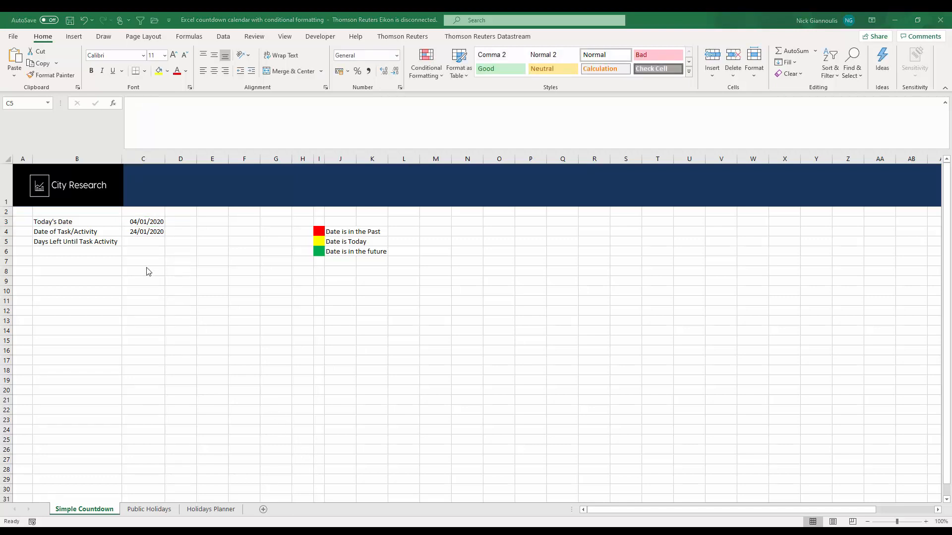
# Enter 20 as the number of days left until the task in C5.
pyautogui.click(155, 242)
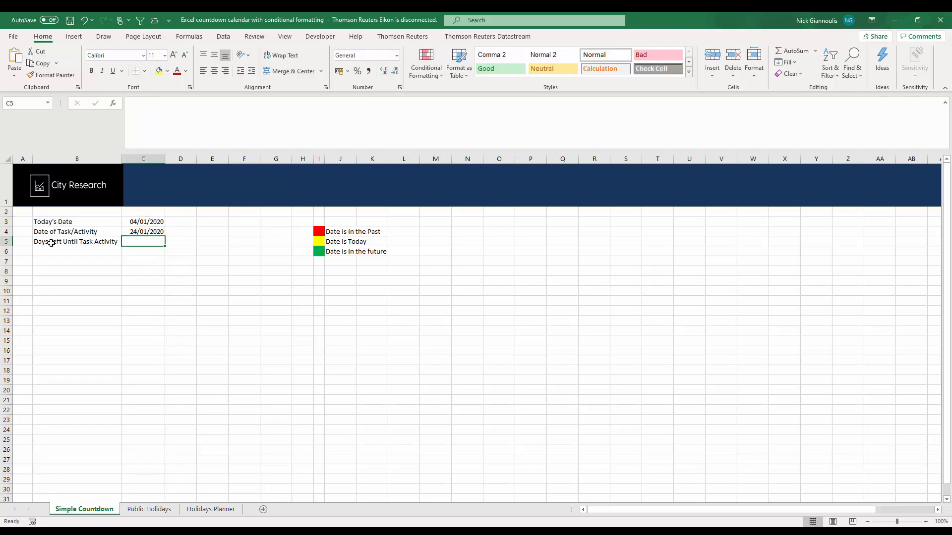
pyautogui.write('20')
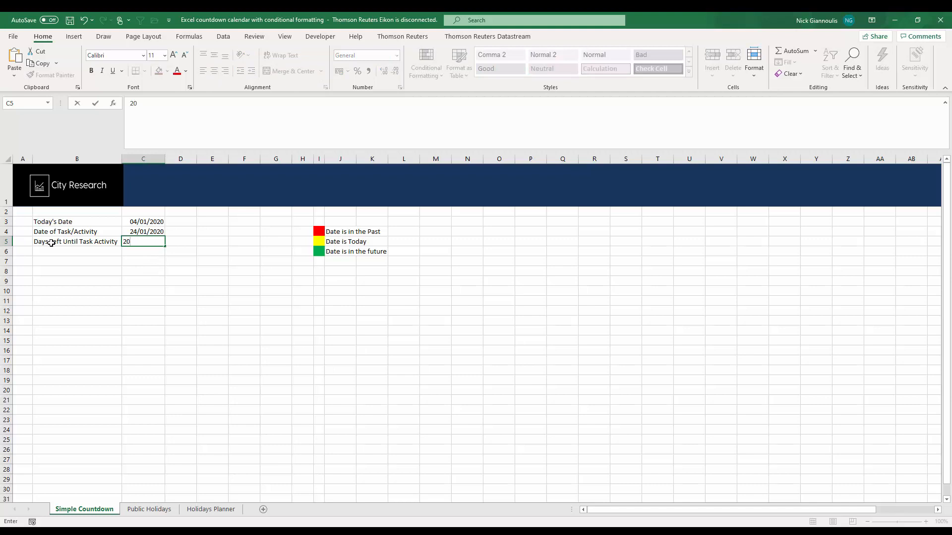
pyautogui.click(162, 263)
pyautogui.click(159, 252)
pyautogui.click(153, 222)
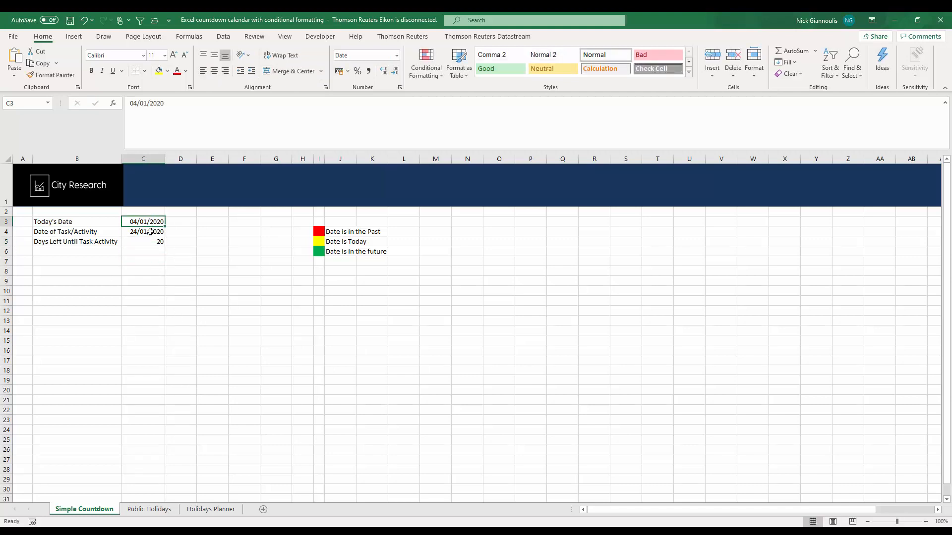
pyautogui.click(154, 231)
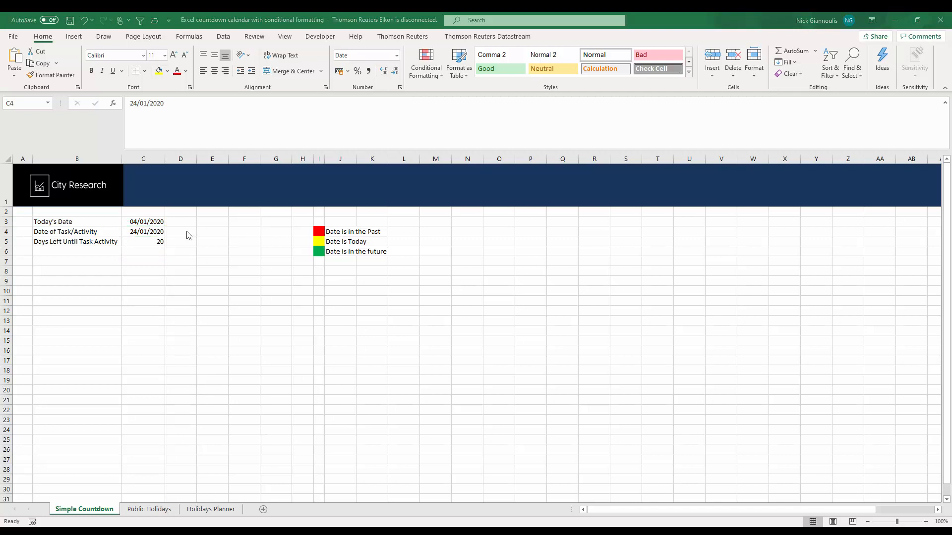
pyautogui.click(159, 227)
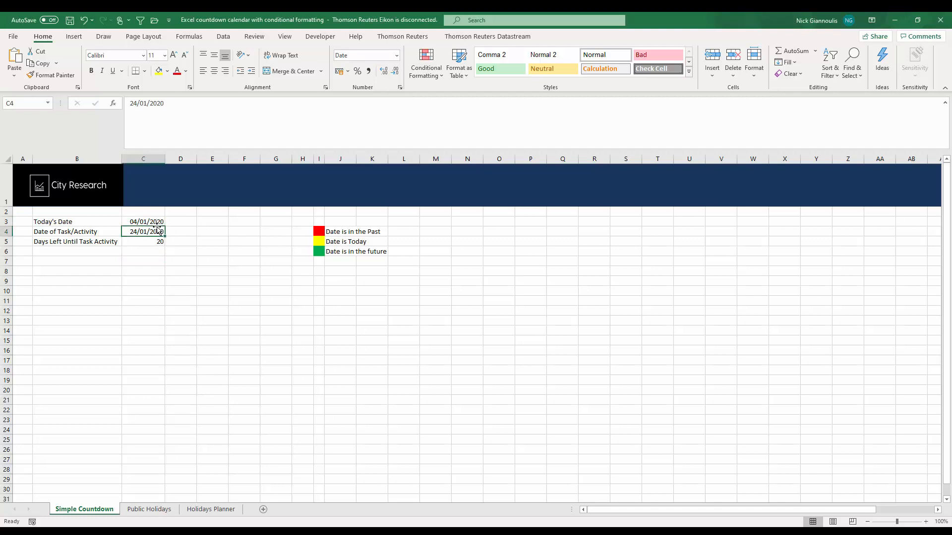
# Replace the fixed date beside Today's Date in C3 with the formula =TODAY().
pyautogui.click(156, 222)
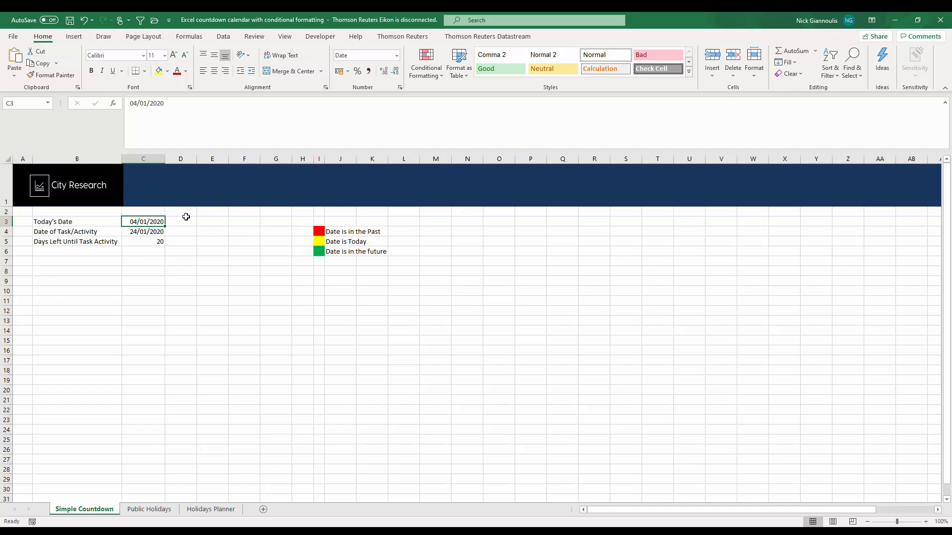
pyautogui.write('=TODAY')
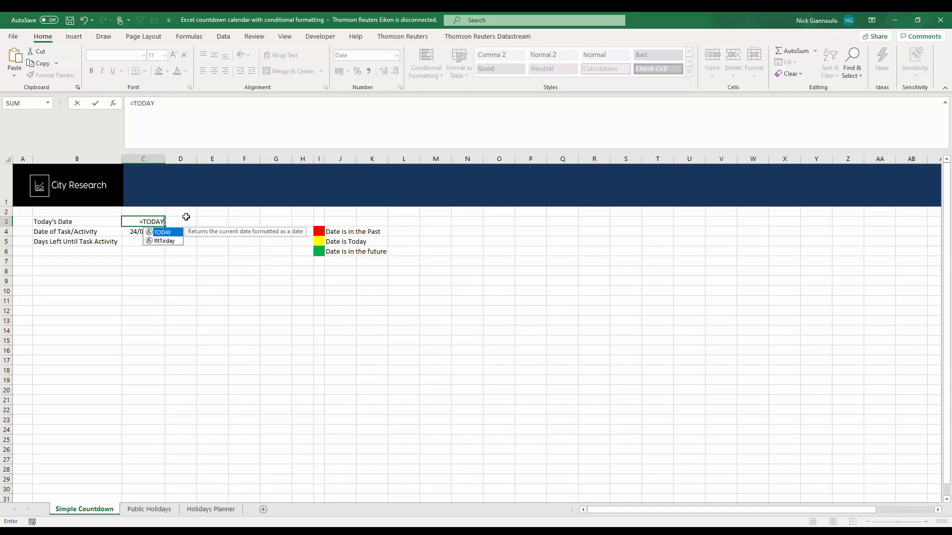
pyautogui.write('(')
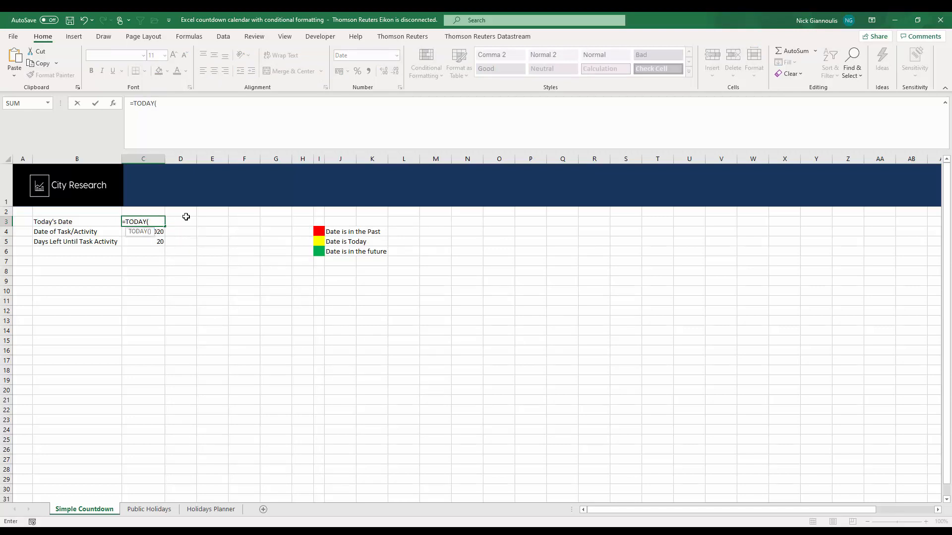
pyautogui.press('Return')
pyautogui.press('Up')
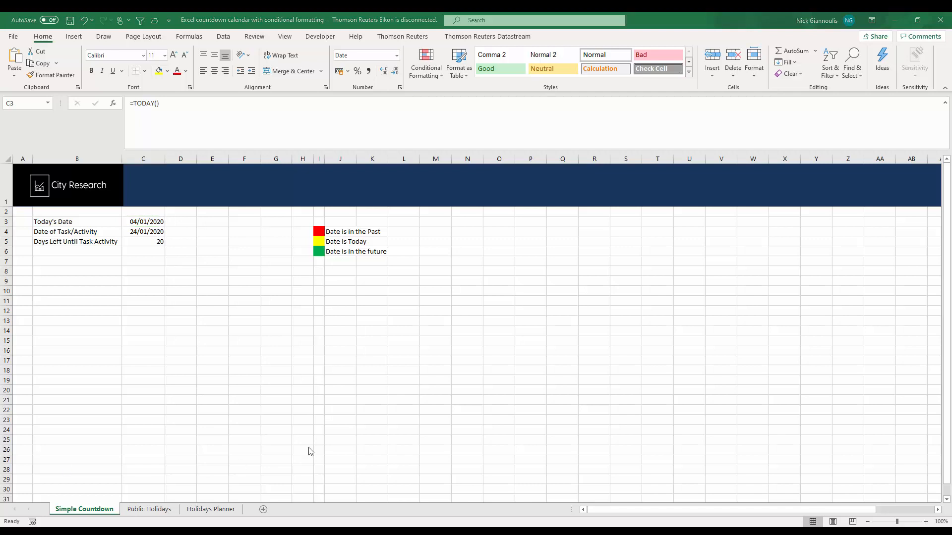
# Calculate the days left until the task in C5 with the formula =C4-C3.
pyautogui.click(144, 241)
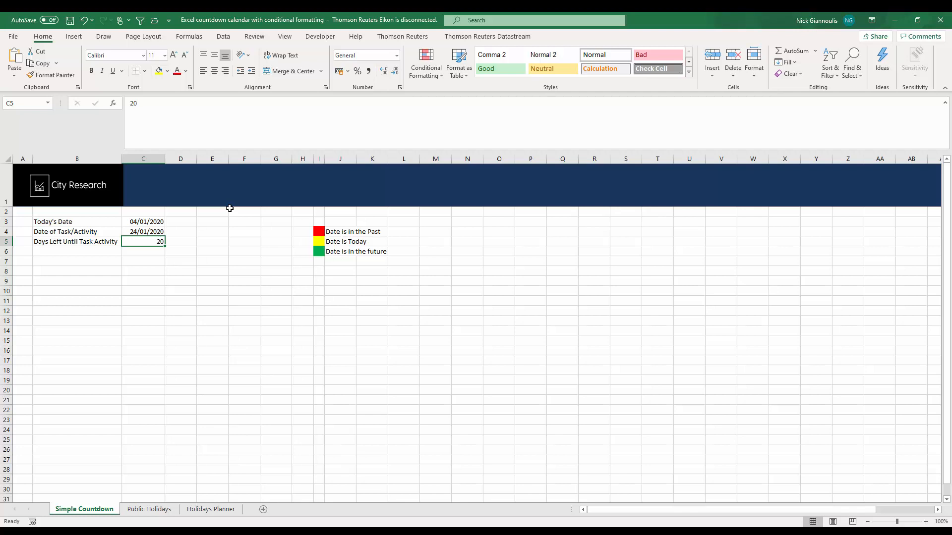
pyautogui.write('=')
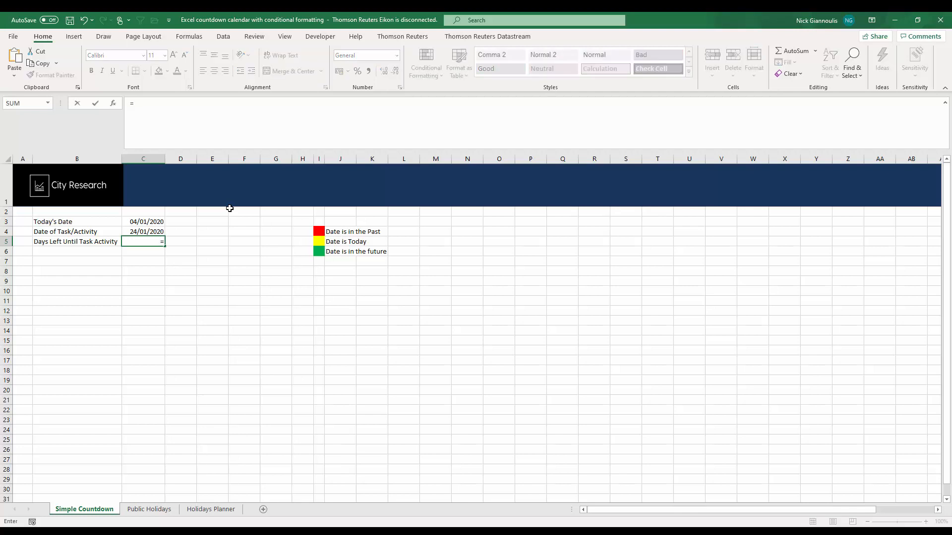
pyautogui.press('Up')
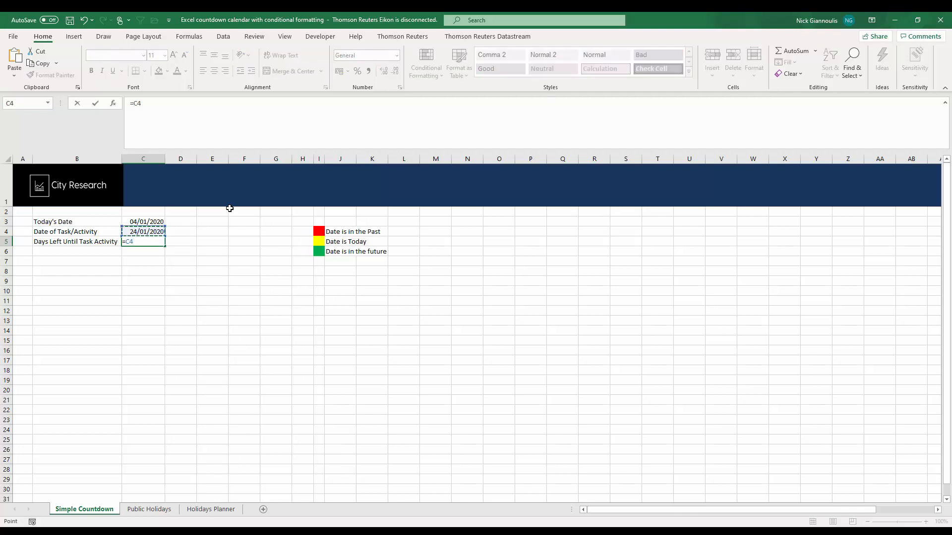
pyautogui.write('-')
pyautogui.press('Up')
pyautogui.press('Up')
pyautogui.press('Return')
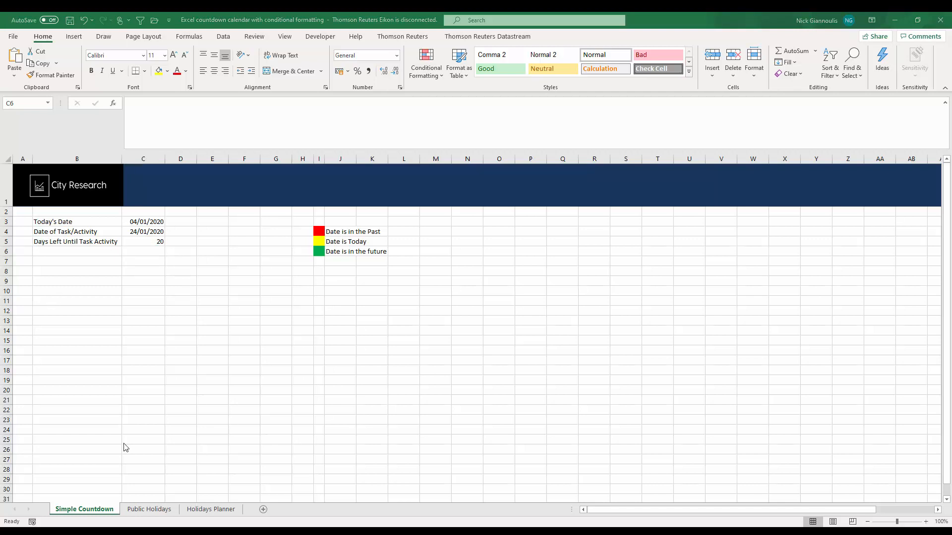
# Change the Date of Task/Activity in C4 to 25/01/2020.
pyautogui.click(152, 232)
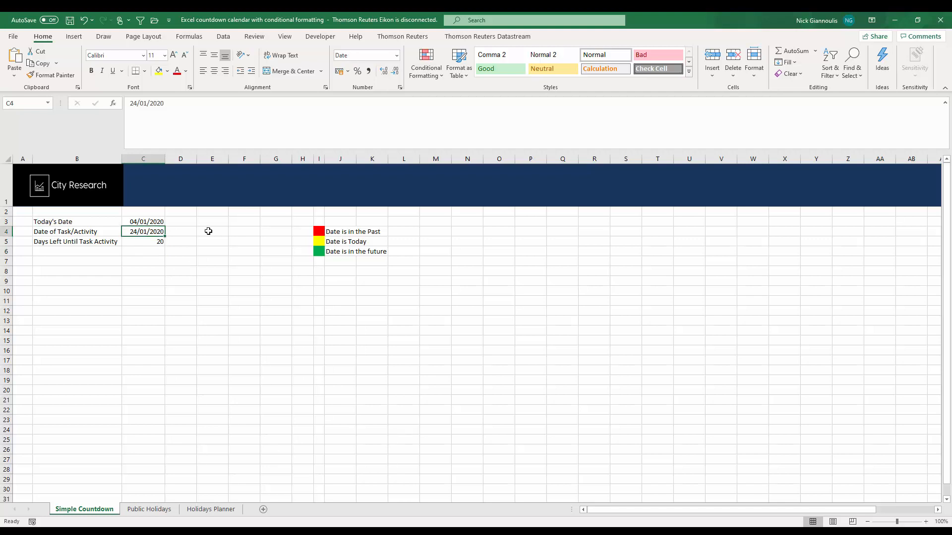
pyautogui.write('25/')
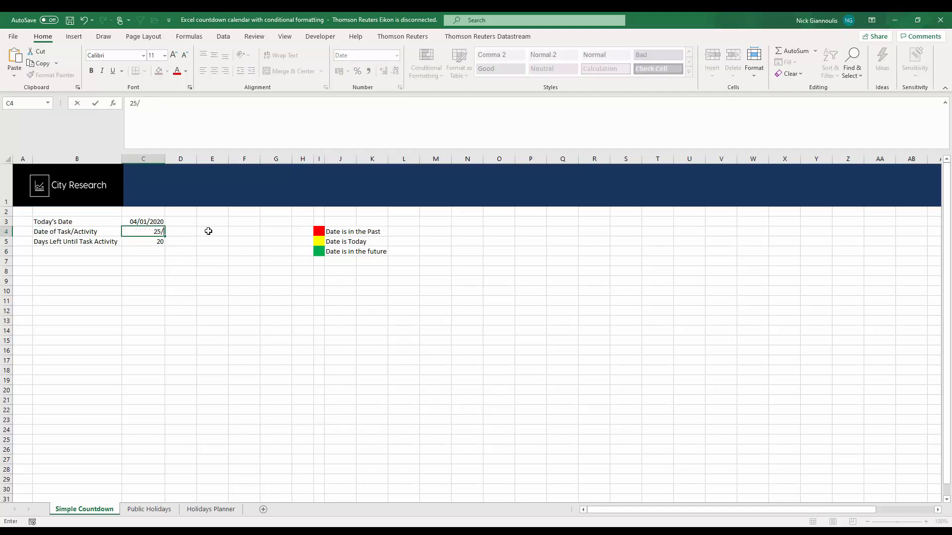
pyautogui.write('01/2020')
pyautogui.press('Return')
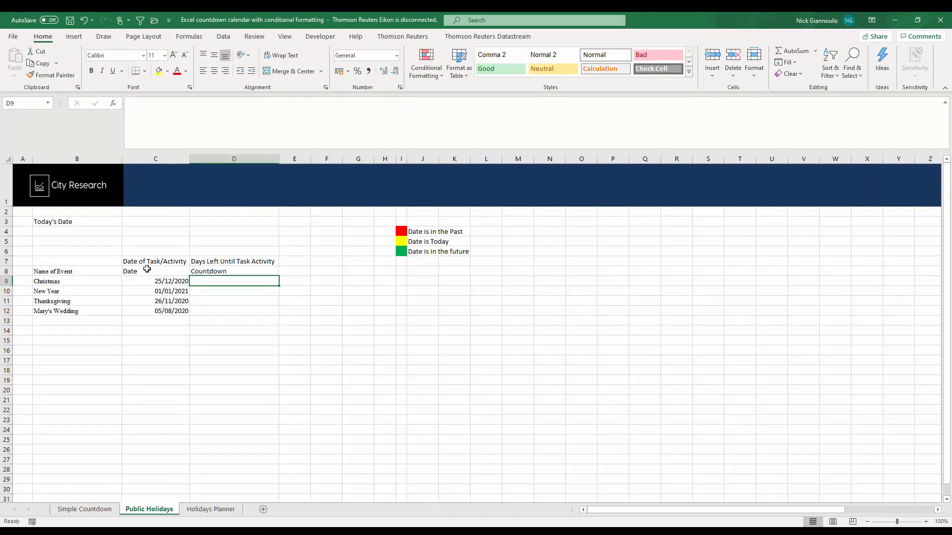
pyautogui.click(83, 281)
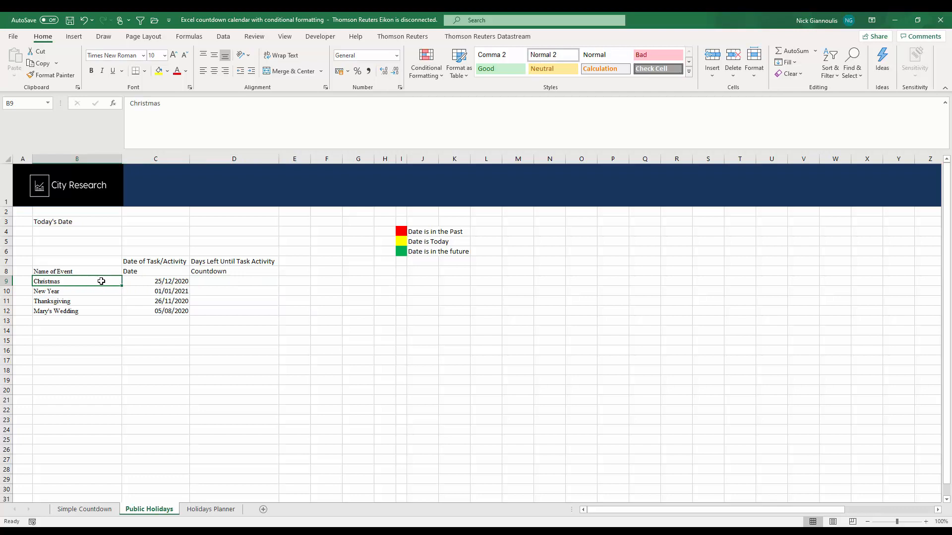
pyautogui.click(100, 292)
pyautogui.click(105, 303)
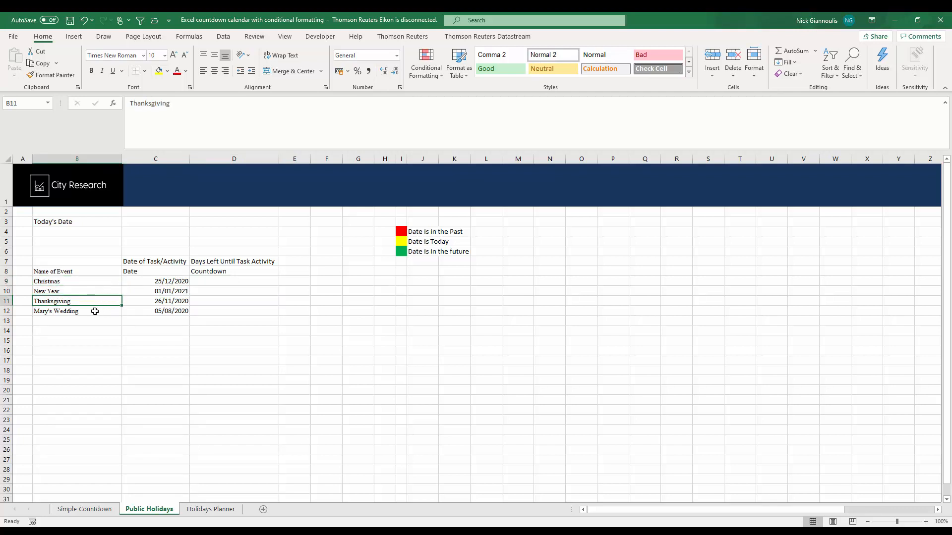
pyautogui.click(95, 312)
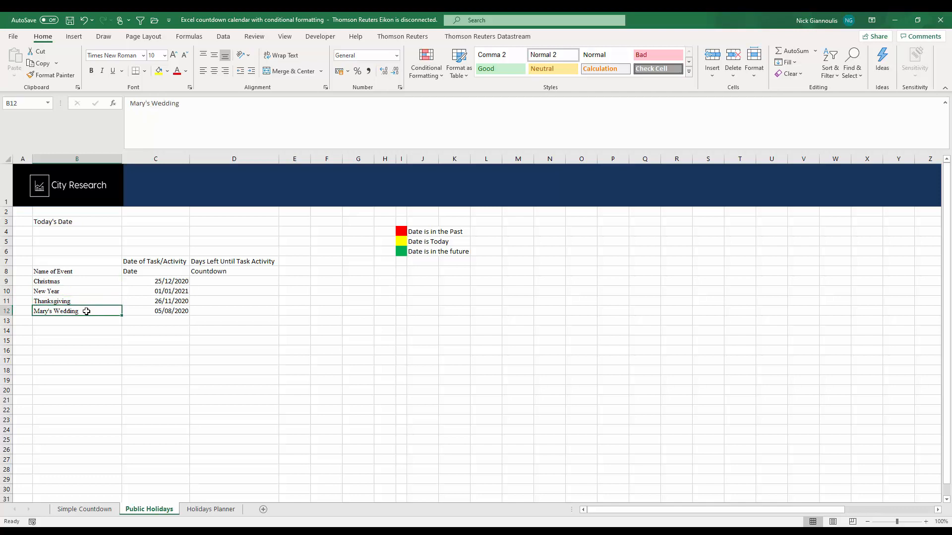
pyautogui.click(173, 311)
# Enter the formula =TODAY() in D3 of the Public Holidays sheet as today's date.
pyautogui.click(238, 221)
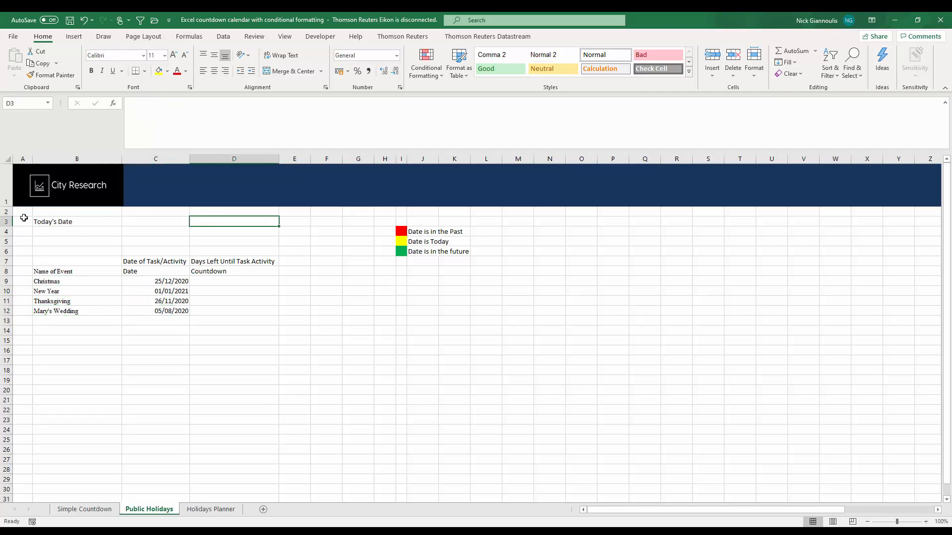
pyautogui.write('=TOADA')
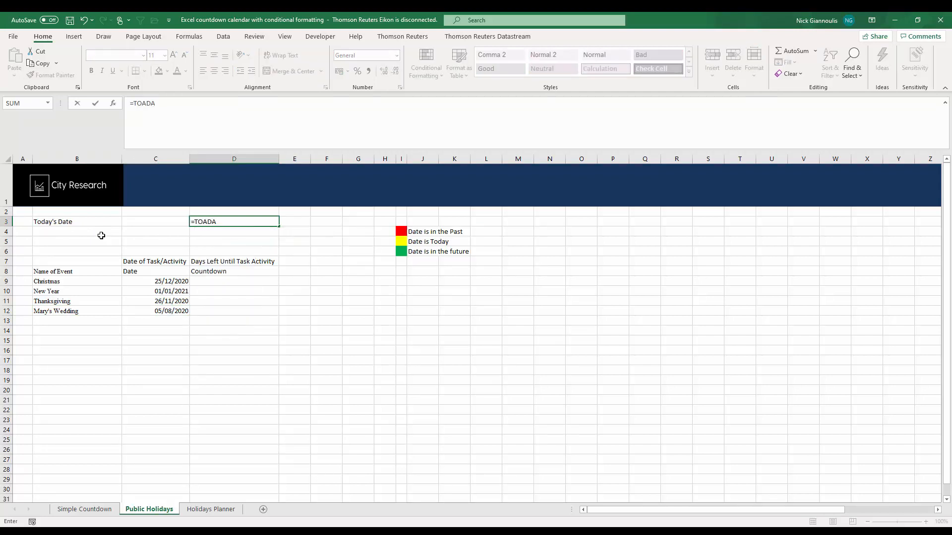
pyautogui.write('++')
pyautogui.press('BackSpace')
pyautogui.press('BackSpace')
pyautogui.press('BackSpace')
pyautogui.press('BackSpace')
pyautogui.press('BackSpace')
pyautogui.write('DA')
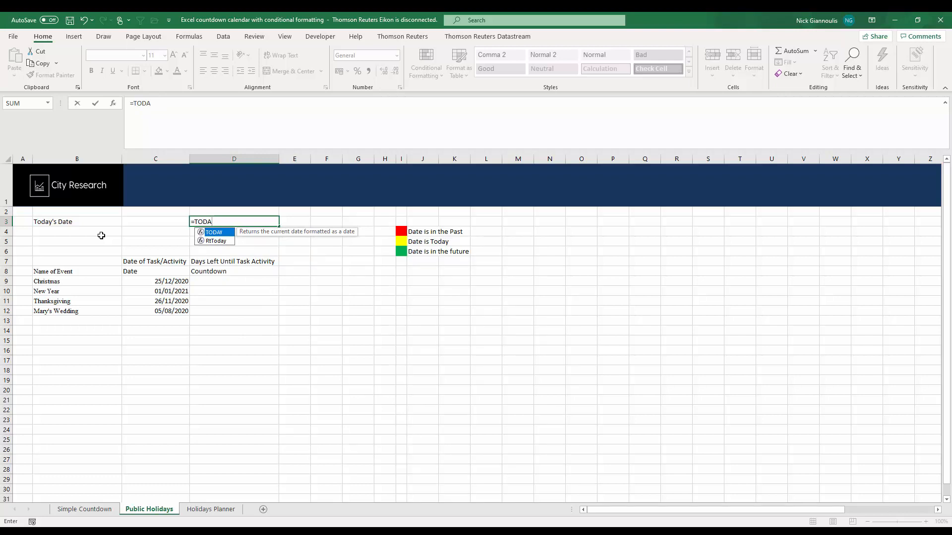
pyautogui.write('Y()')
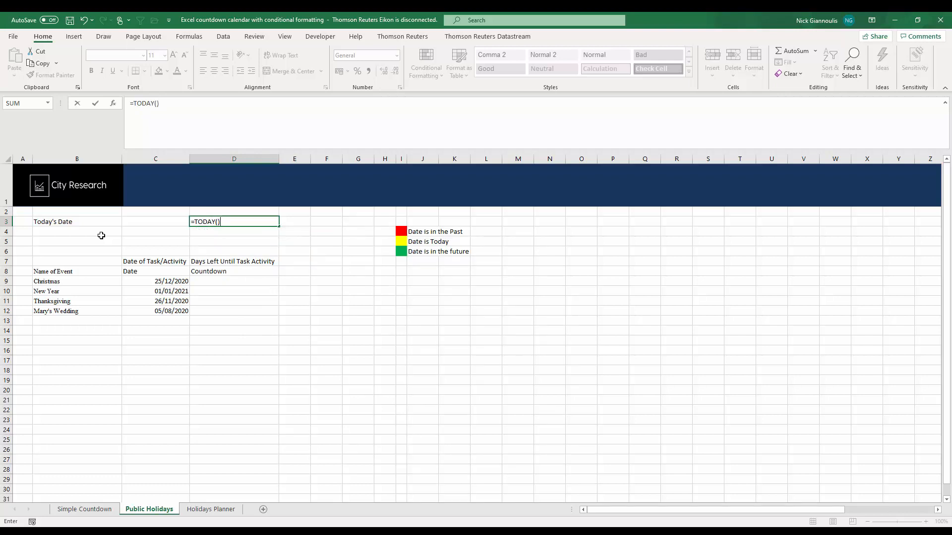
pyautogui.press('Return')
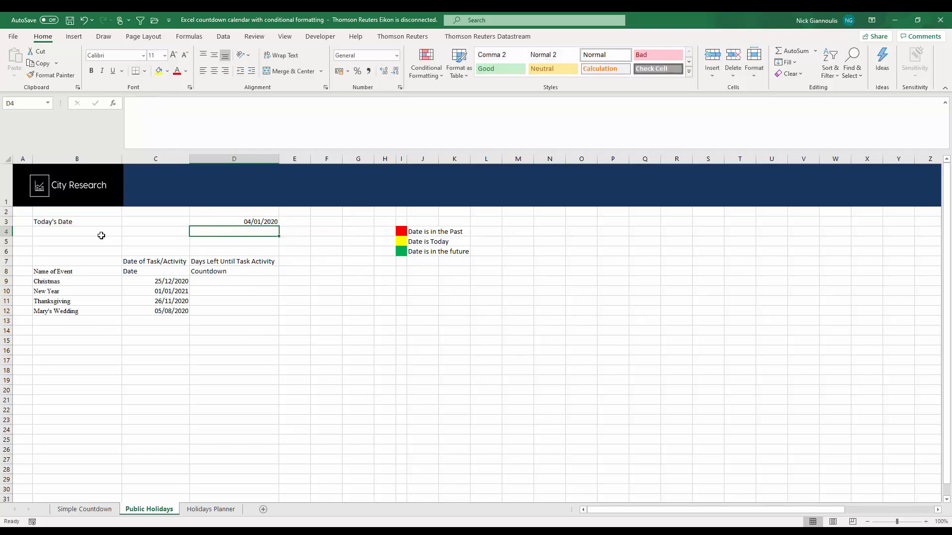
# Calculate the Christmas countdown in D9 with the formula =C9-D3.
pyautogui.press('Down')
pyautogui.press('Down')
pyautogui.press('Down')
pyautogui.press('Down')
pyautogui.press('Down')
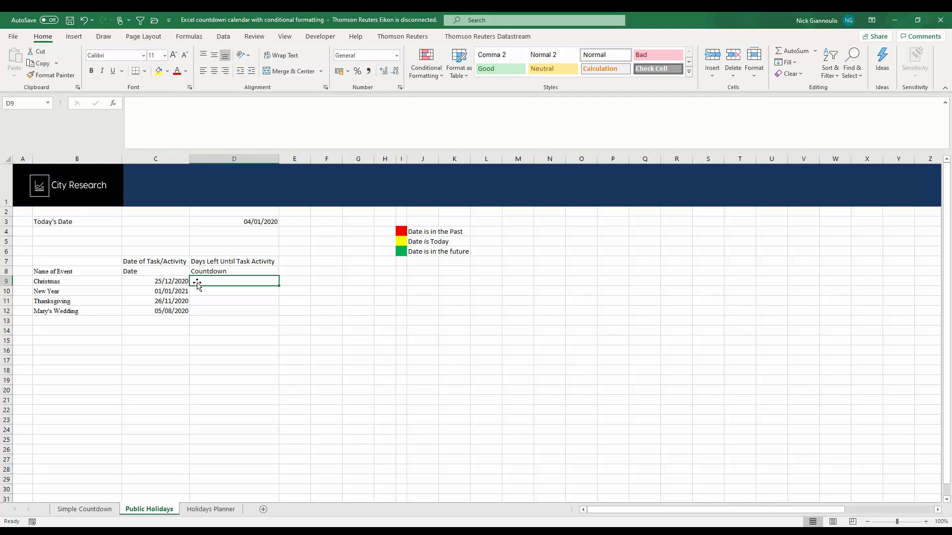
pyautogui.write('=')
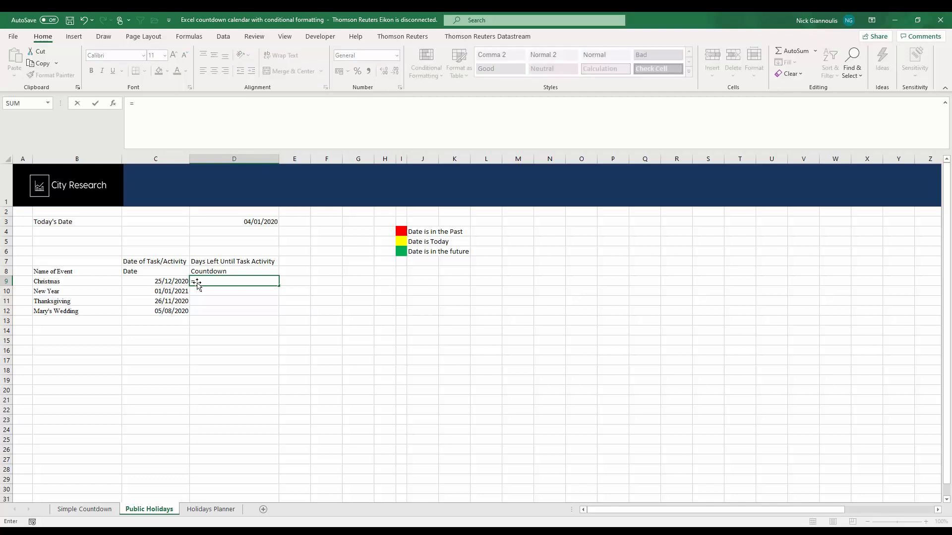
pyautogui.press('Left')
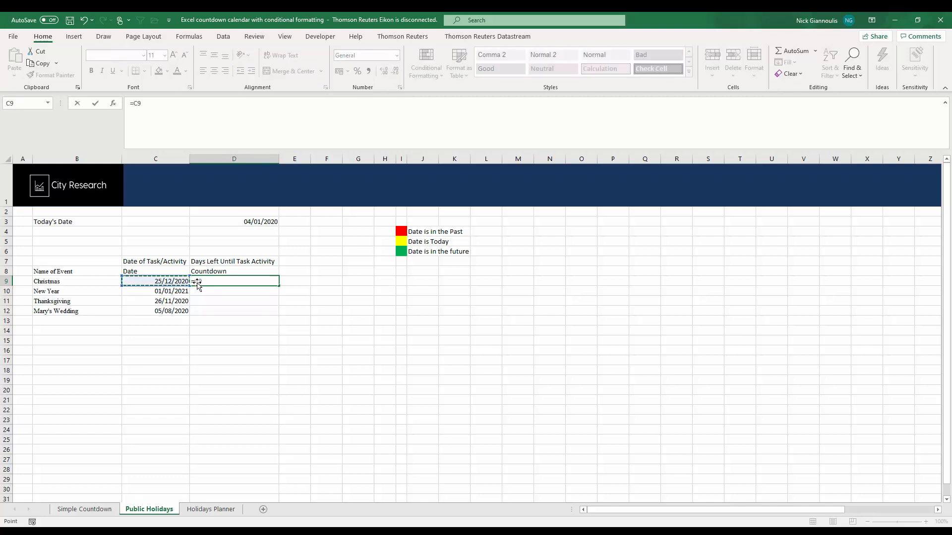
pyautogui.write('-')
pyautogui.press('Up')
pyautogui.press('Up')
pyautogui.press('Up')
pyautogui.press('Up')
pyautogui.press('Up')
pyautogui.press('Up')
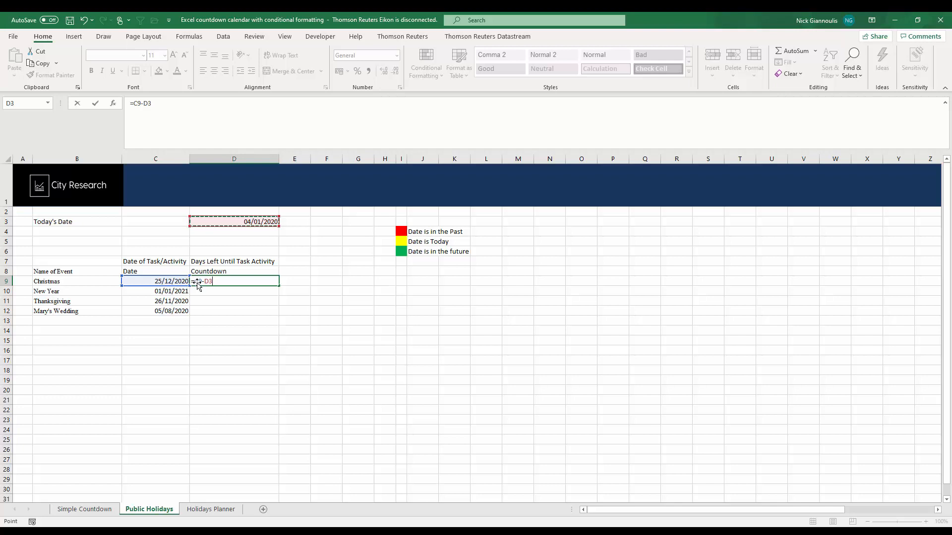
pyautogui.press('Return')
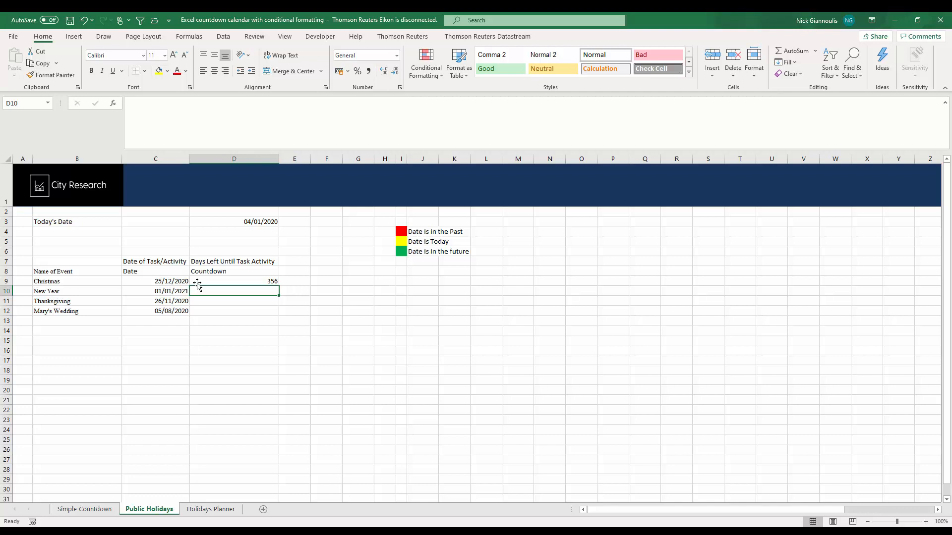
pyautogui.click(197, 284)
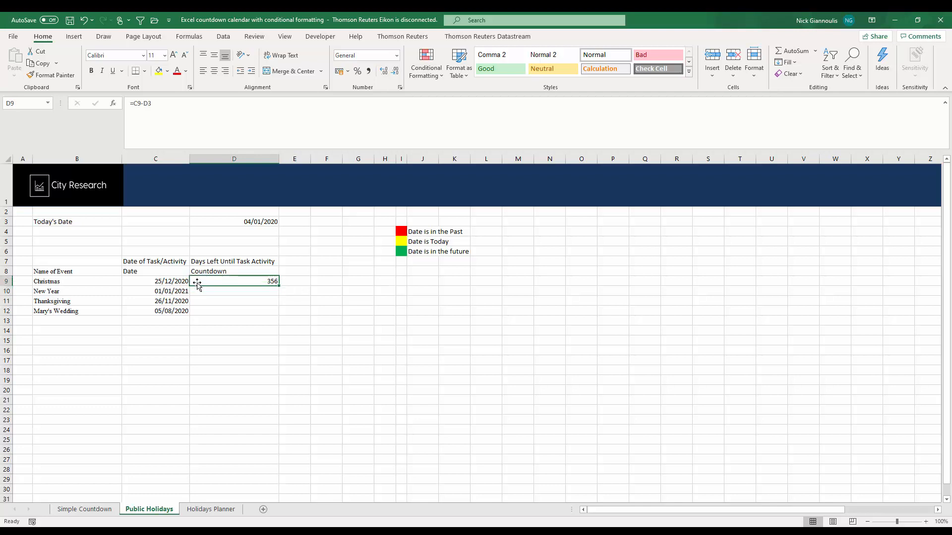
# Make the today's date reference absolute in the Christmas countdown formula in D9, giving =C9-$D$3.
pyautogui.press('F2')
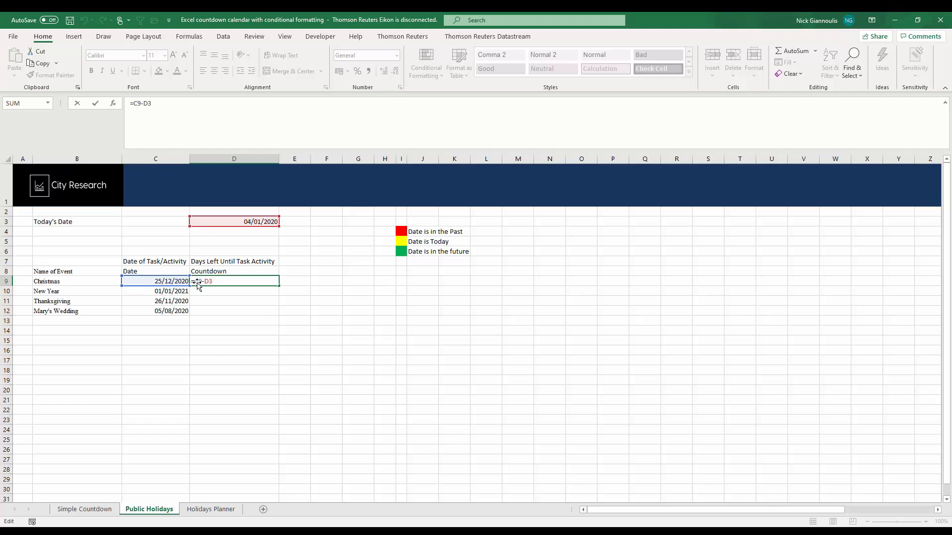
pyautogui.click(146, 103)
pyautogui.press('F4')
pyautogui.hotkey('ctrl', 'Return')
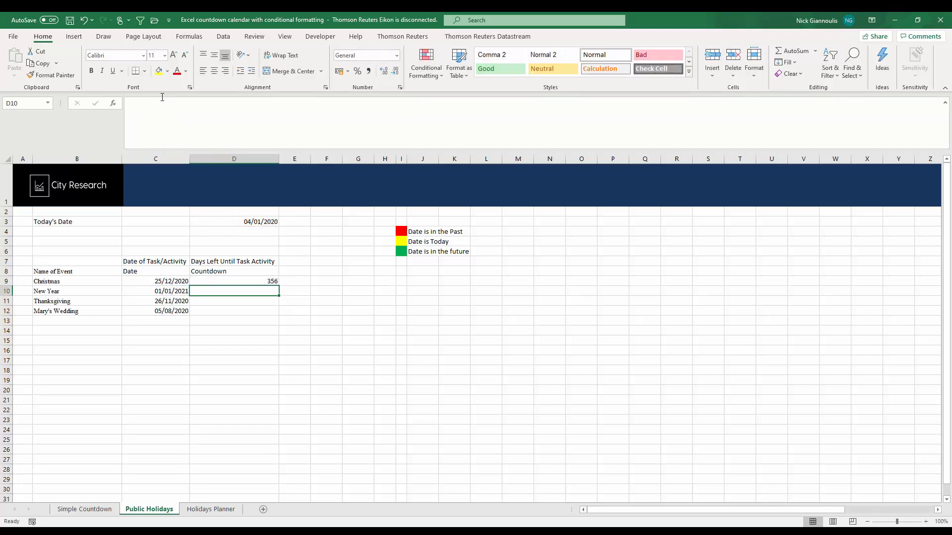
# Fill the countdown formula from D9 down to D12 for the remaining events.
pyautogui.hotkey('shift', 'Down')
pyautogui.hotkey('shift', 'Down')
pyautogui.hotkey('shift', 'Down')
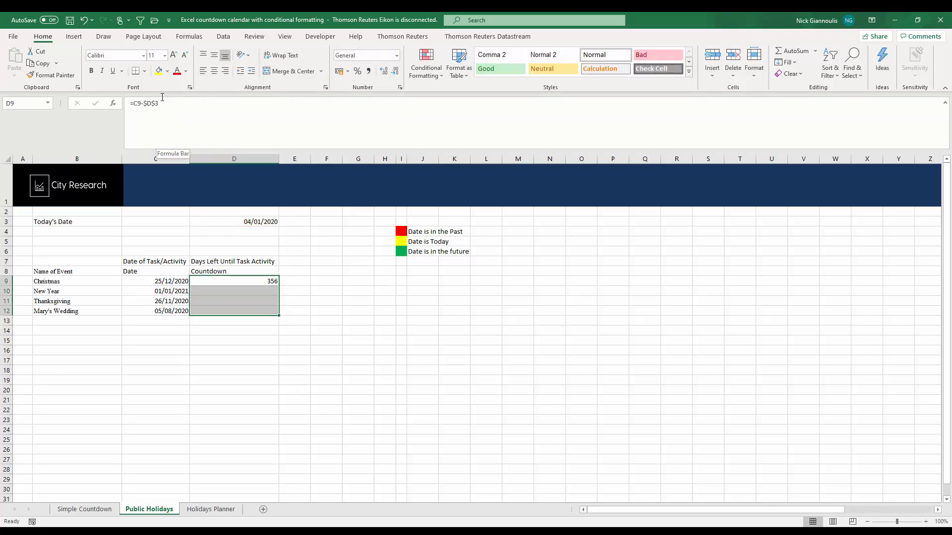
pyautogui.hotkey('ctrl', 'd')
# Check the cell references of the filled countdown formulas in D10 to D12.
pyautogui.press('Down')
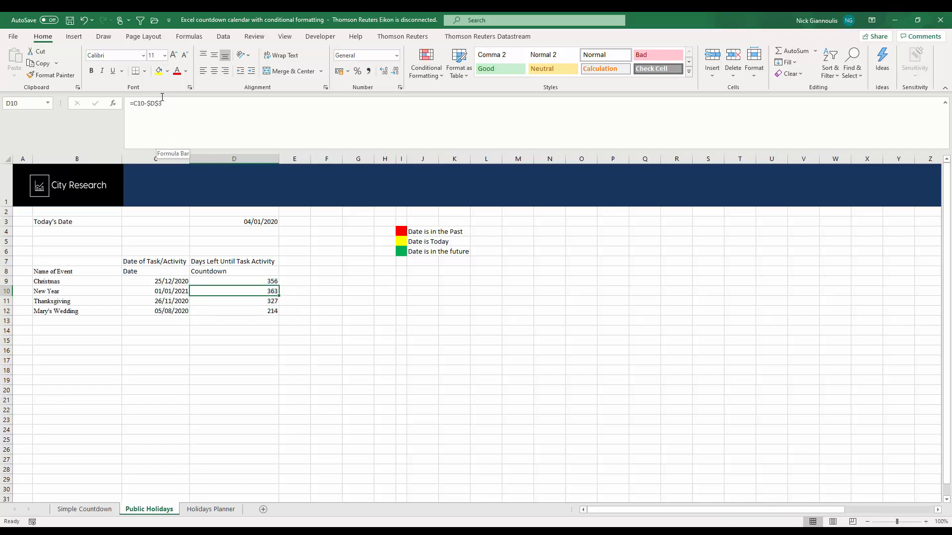
pyautogui.press('F2')
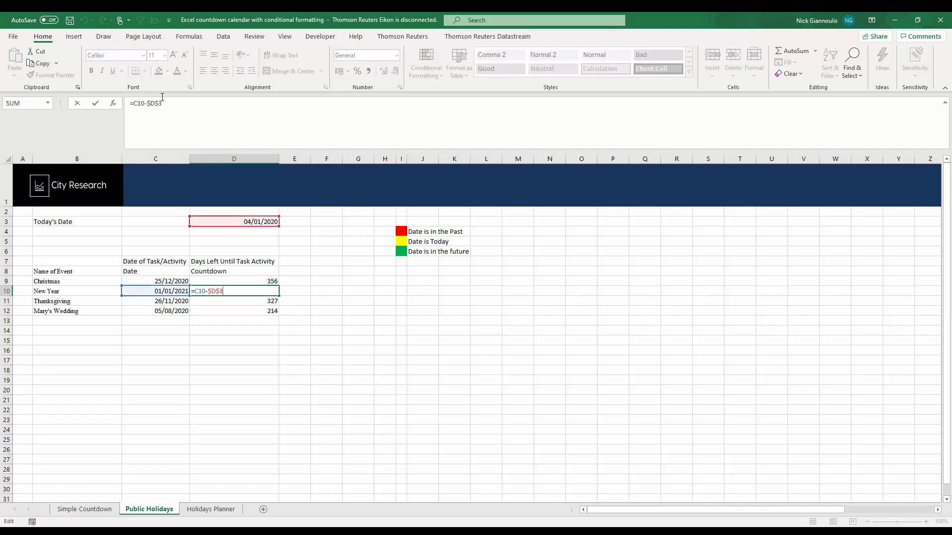
pyautogui.press('Return')
pyautogui.press('F2')
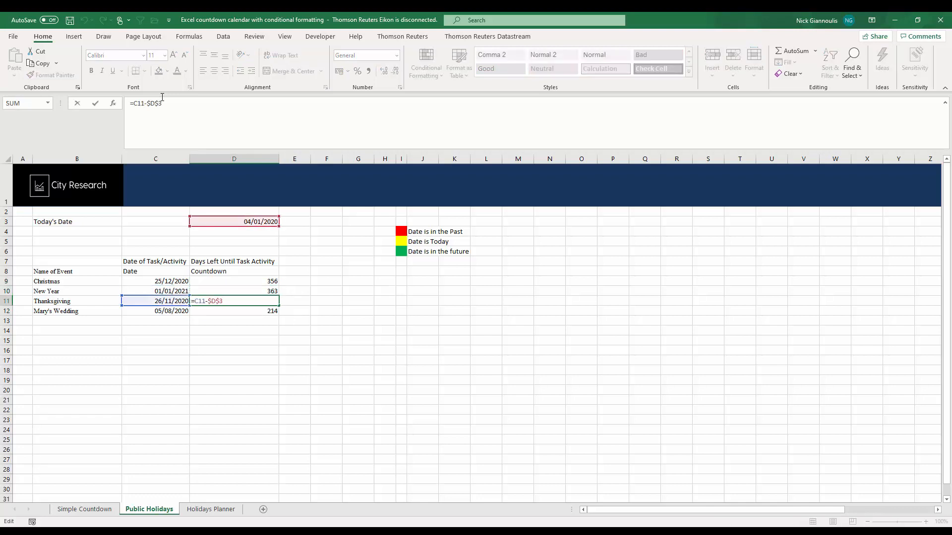
pyautogui.press('Return')
pyautogui.press('F2')
pyautogui.press('Escape')
pyautogui.press('Up')
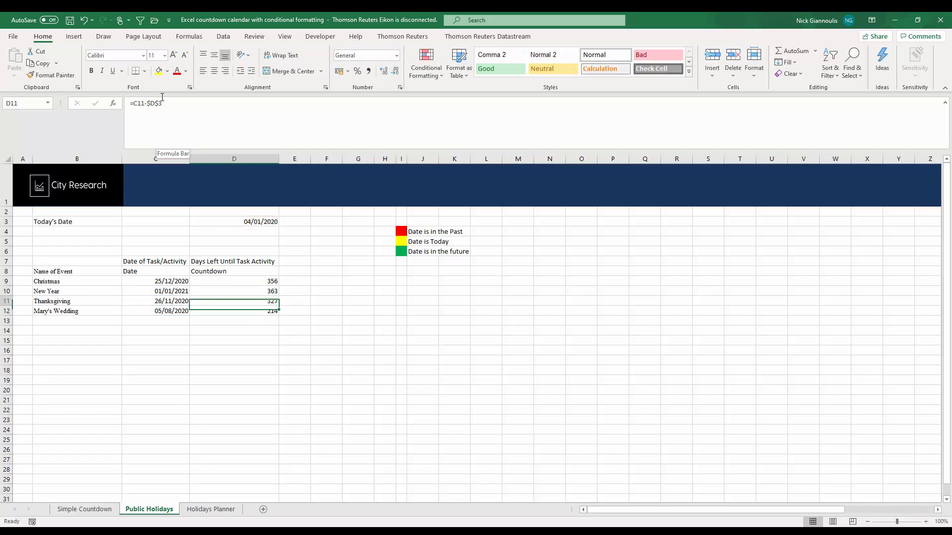
pyautogui.press('Up')
pyautogui.press('Up')
pyautogui.hotkey('shift', 'Down')
pyautogui.hotkey('shift', 'Down')
pyautogui.hotkey('shift', 'Down')
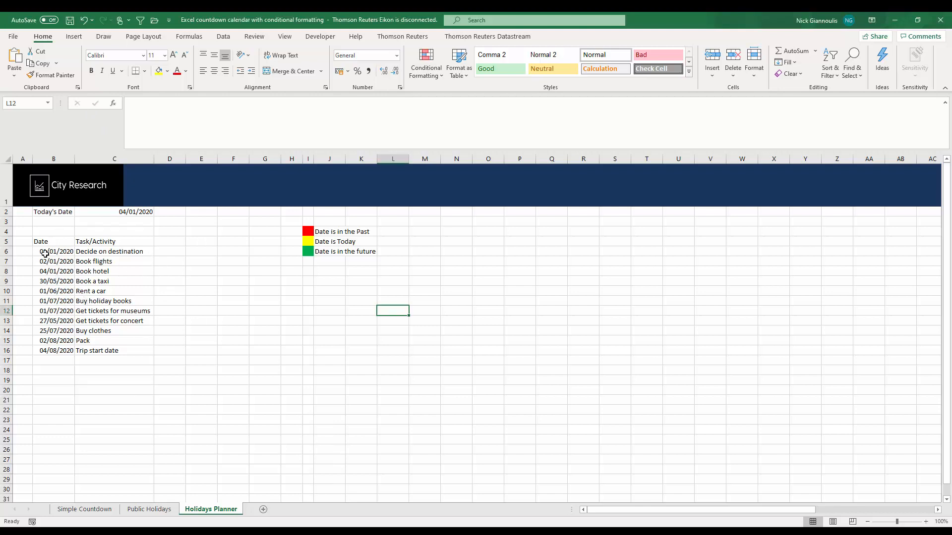
pyautogui.moveTo(45, 254); pyautogui.dragTo(65, 342)
pyautogui.moveTo(112, 261); pyautogui.dragTo(134, 351)
pyautogui.click(192, 321)
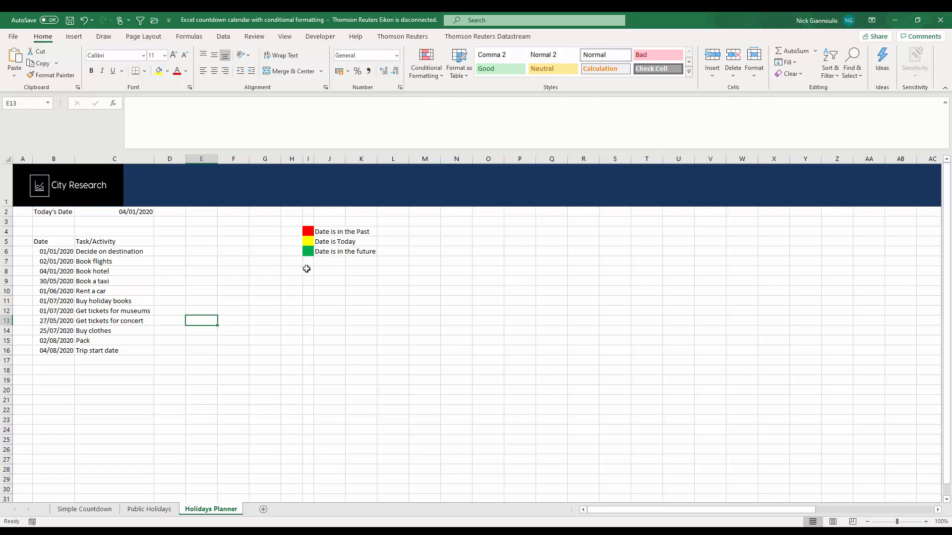
# Start a Greater Than highlight rule on the Holidays Planner dates in B6:B16, comparing them with today's date in =$C$2.
pyautogui.moveTo(60, 249); pyautogui.dragTo(68, 351)
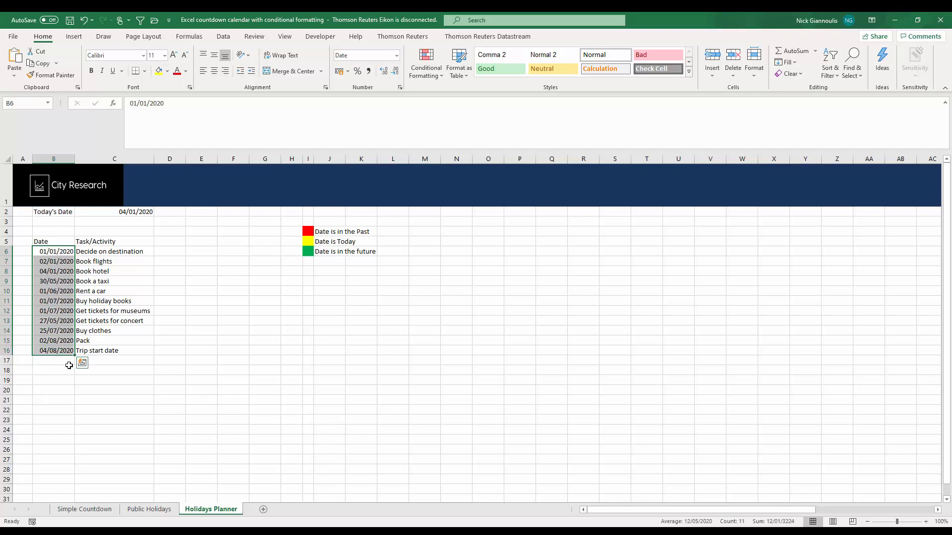
pyautogui.click(439, 79)
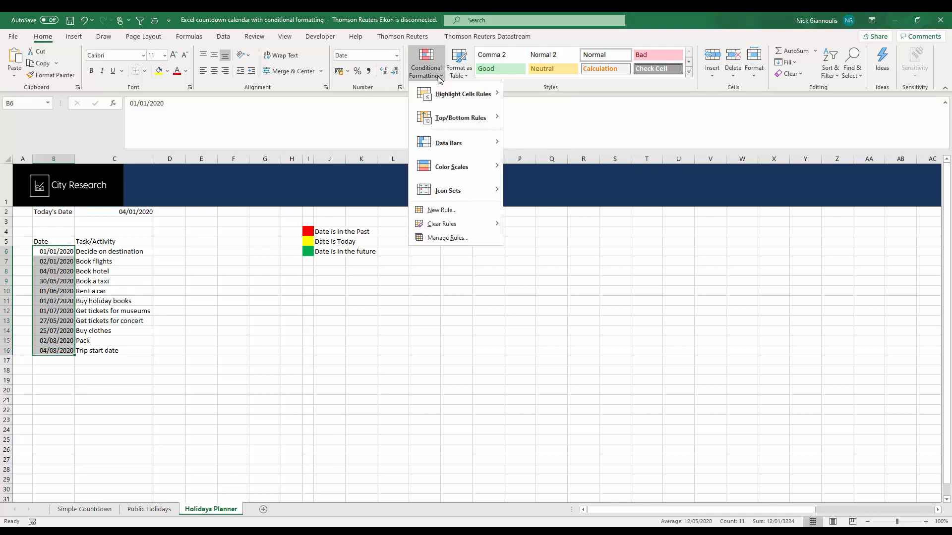
pyautogui.moveTo(474, 102)
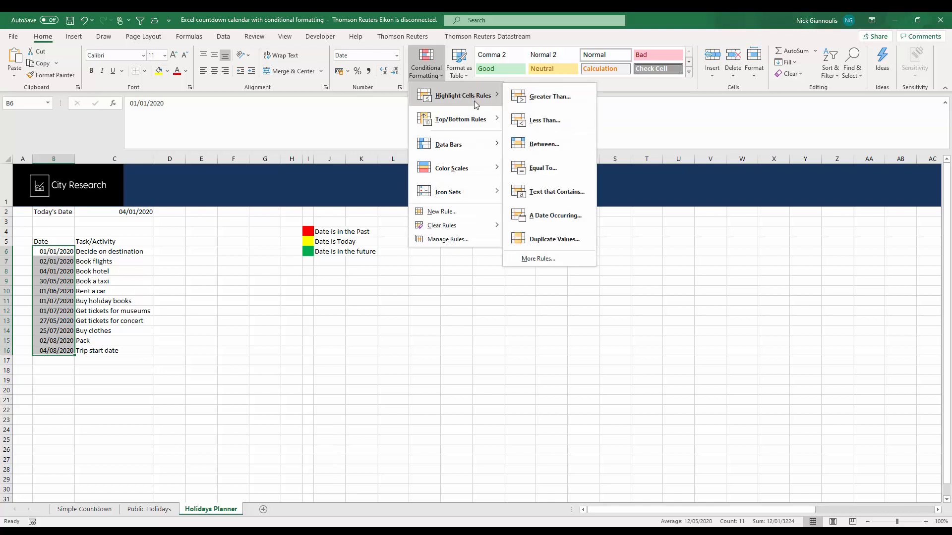
pyautogui.click(583, 100)
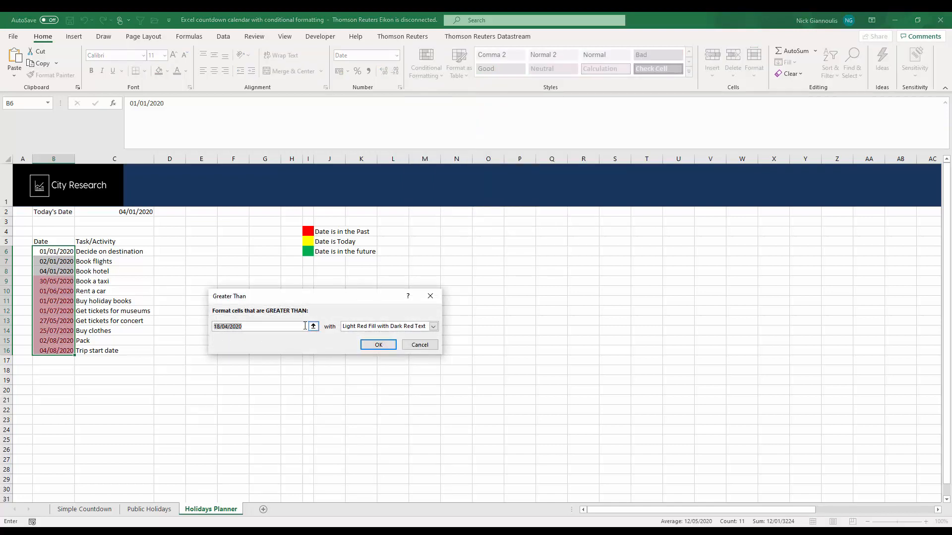
pyautogui.click(313, 326)
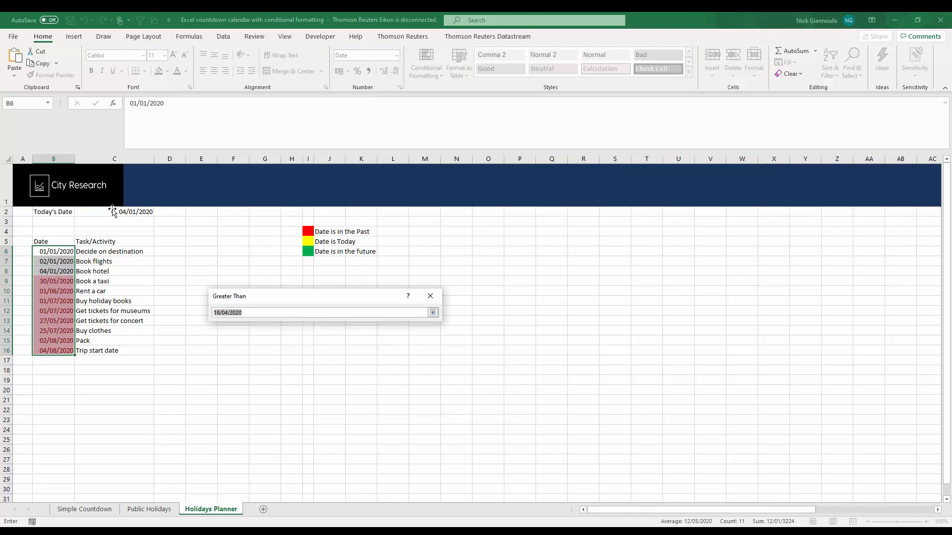
pyautogui.click(141, 213)
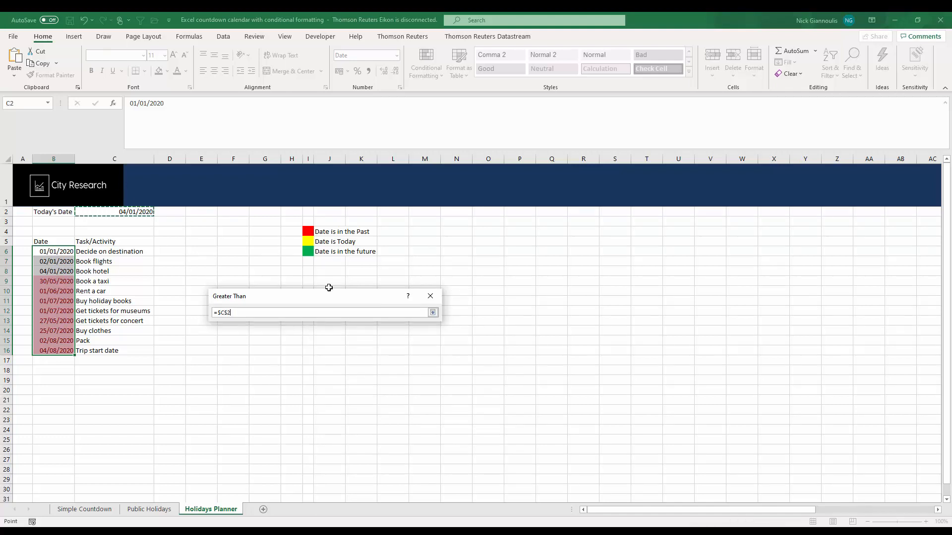
pyautogui.click(433, 312)
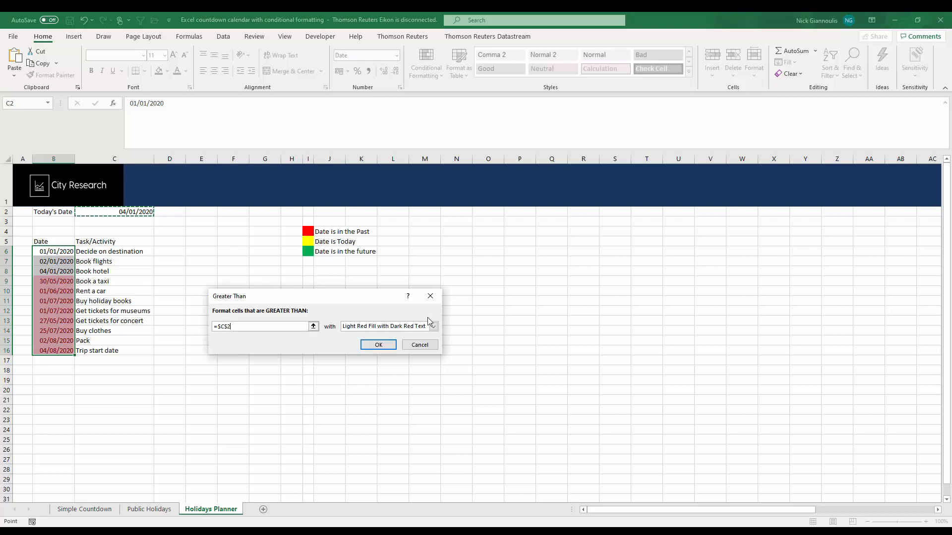
# Give the Greater Than rule a custom format with green fill and white font, and apply it.
pyautogui.click(432, 326)
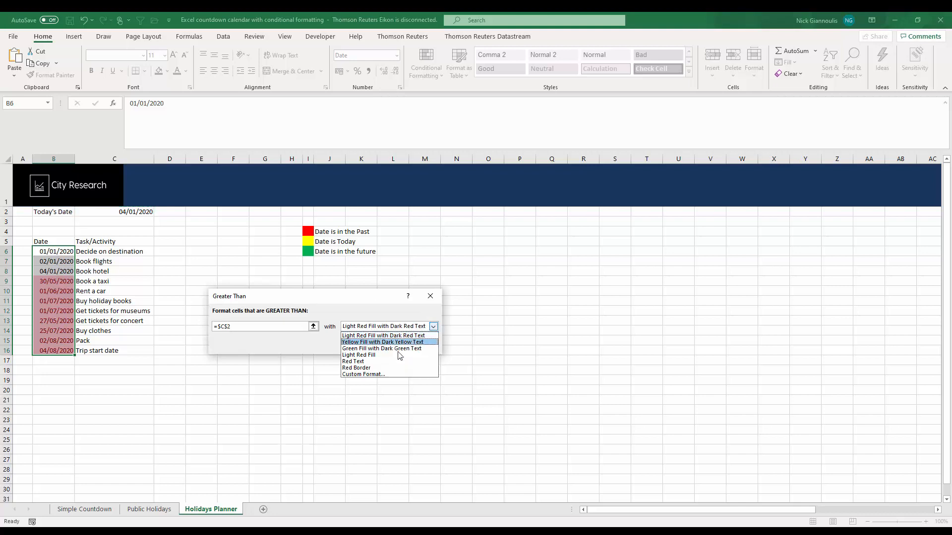
pyautogui.click(389, 376)
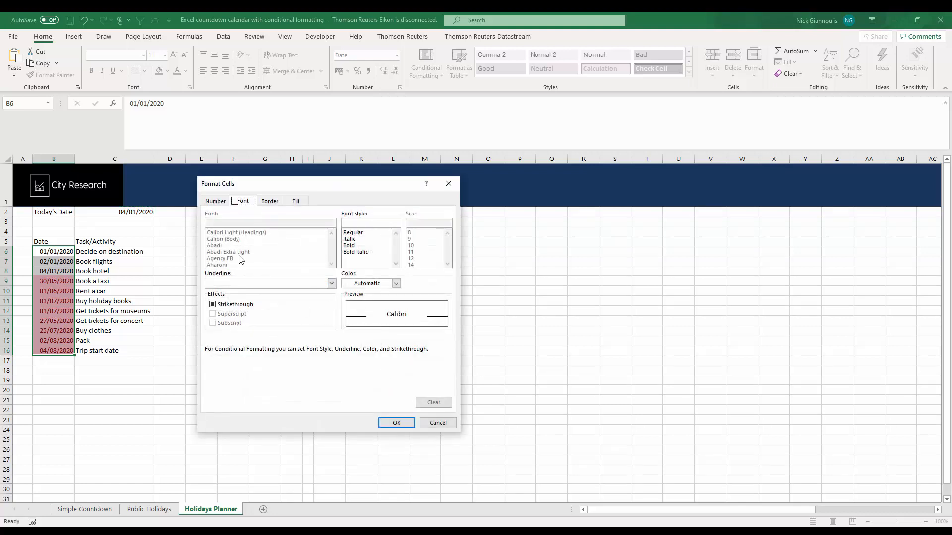
pyautogui.click(301, 201)
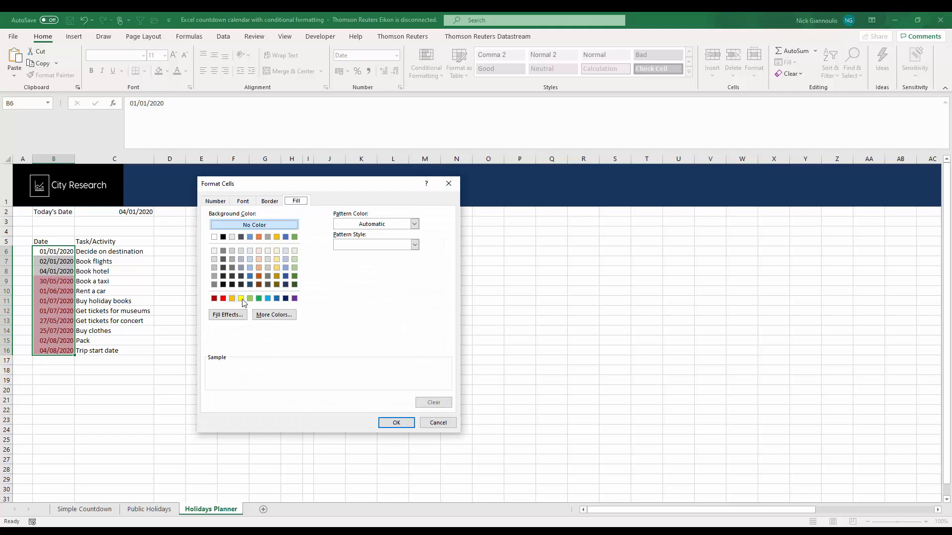
pyautogui.click(259, 298)
pyautogui.click(244, 201)
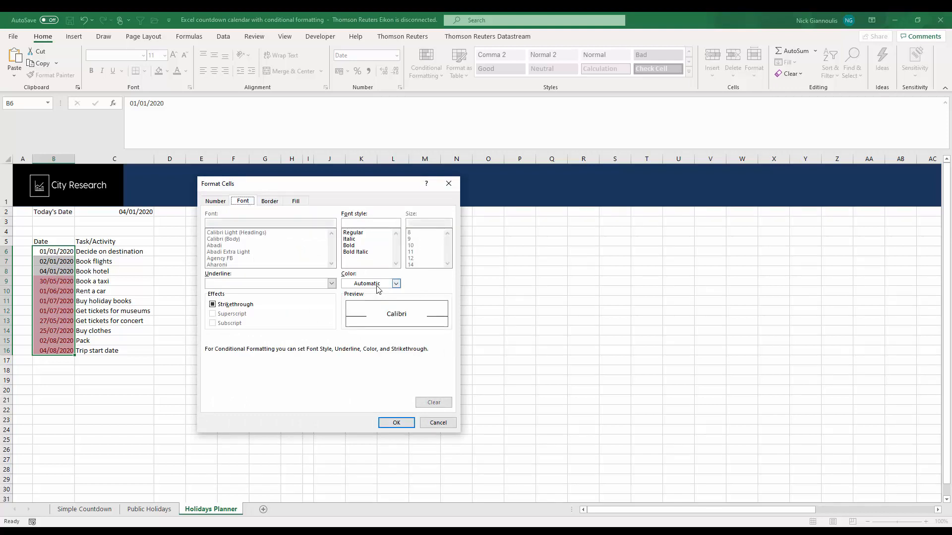
pyautogui.click(397, 283)
pyautogui.click(346, 324)
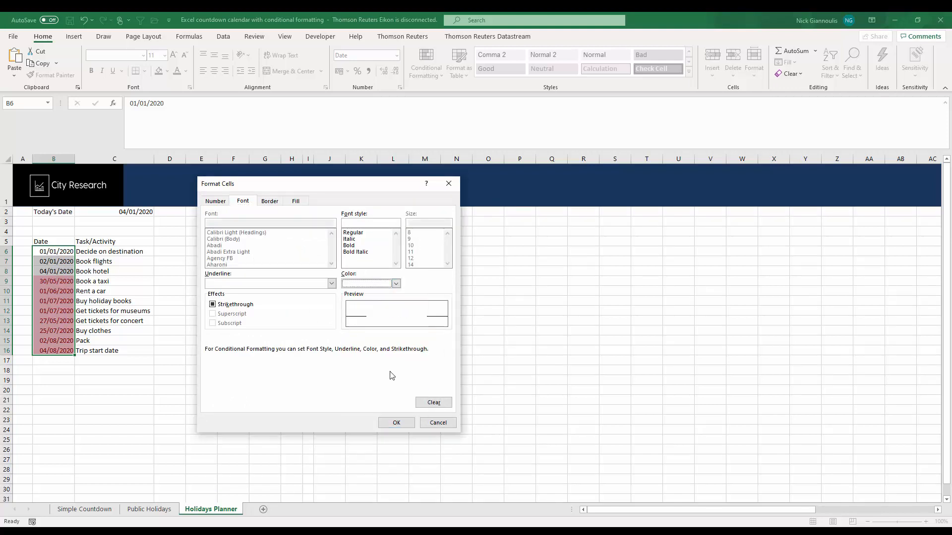
pyautogui.click(396, 422)
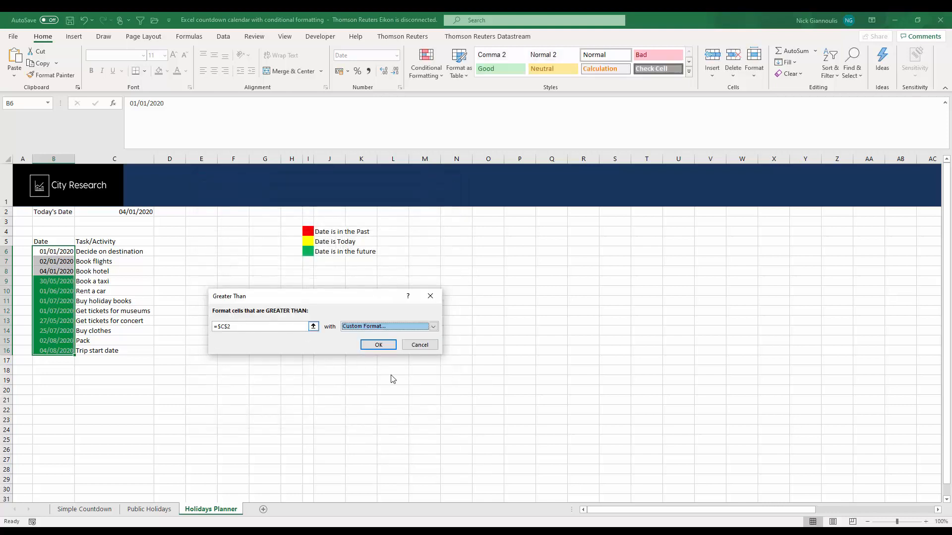
pyautogui.click(379, 345)
pyautogui.click(107, 302)
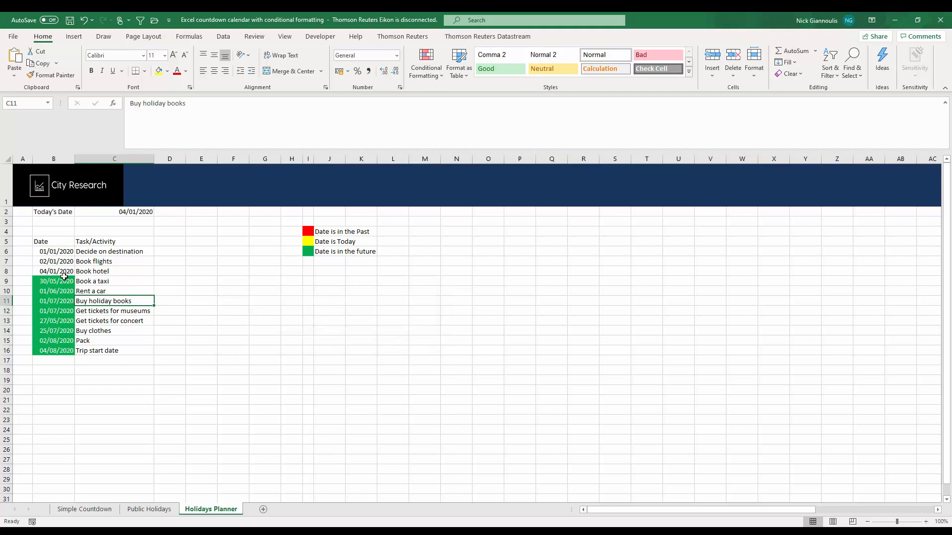
# Start a Less Than highlight rule on the dates in B6:B16, comparing them with today's date in =$C$2.
pyautogui.moveTo(54, 252); pyautogui.dragTo(56, 350)
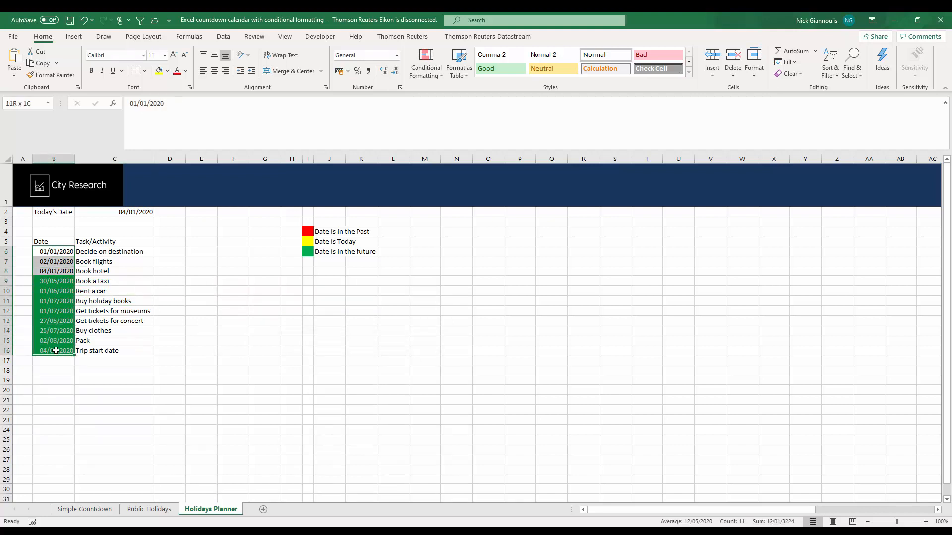
pyautogui.click(439, 78)
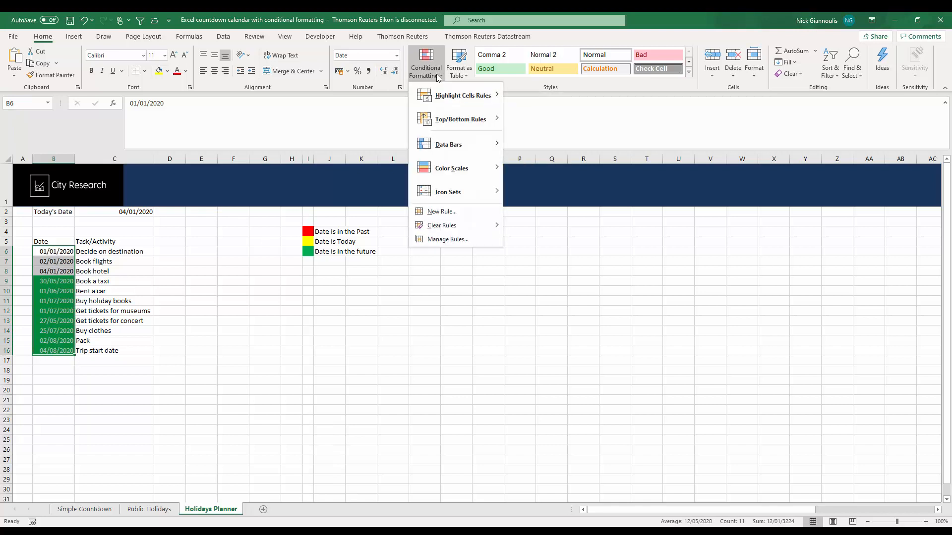
pyautogui.moveTo(454, 99)
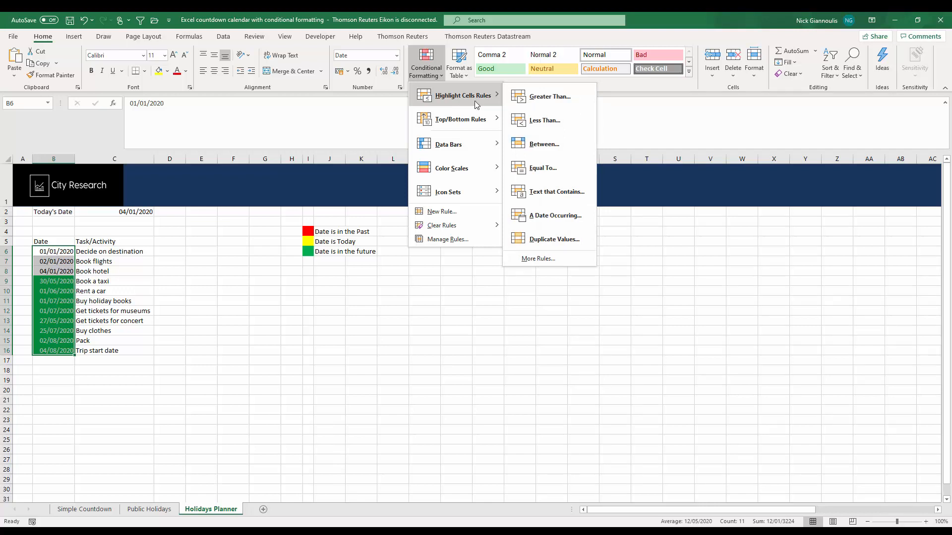
pyautogui.click(558, 123)
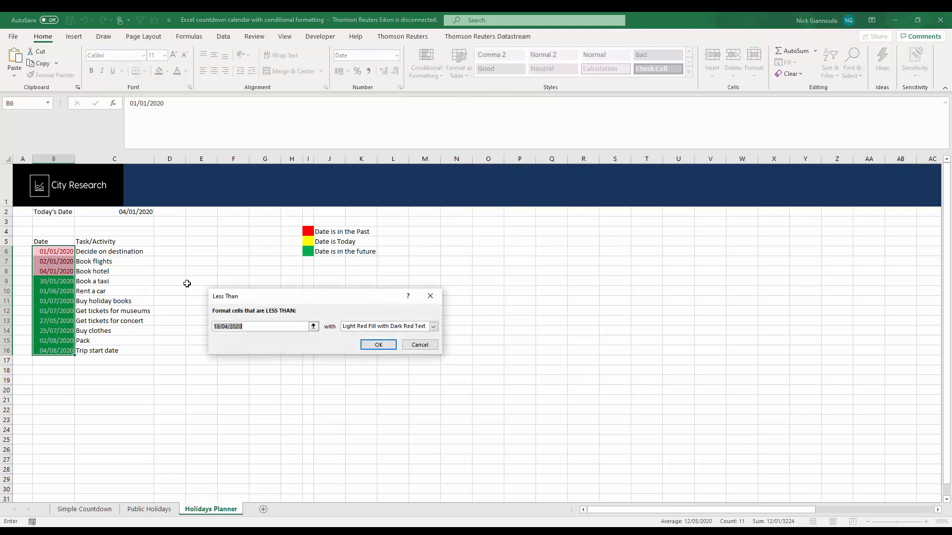
pyautogui.click(314, 326)
pyautogui.click(127, 212)
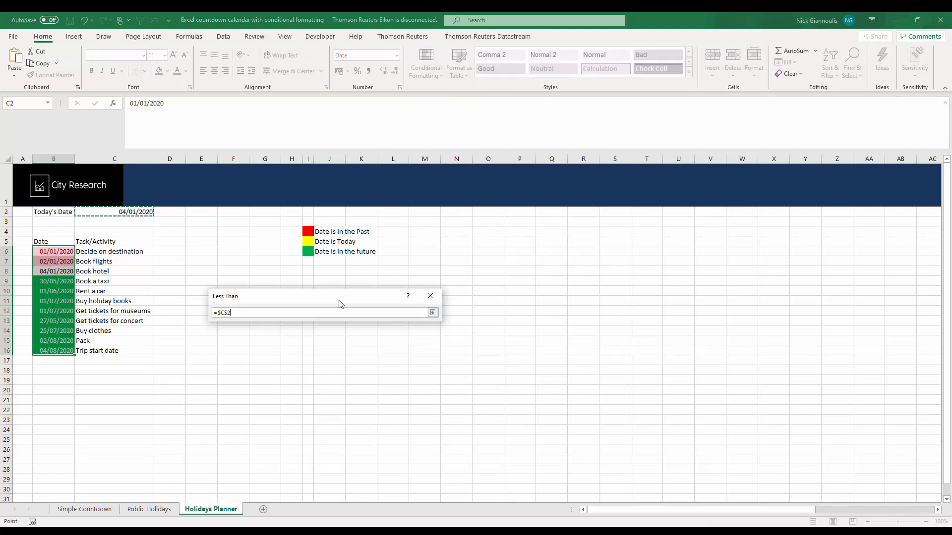
pyautogui.click(433, 312)
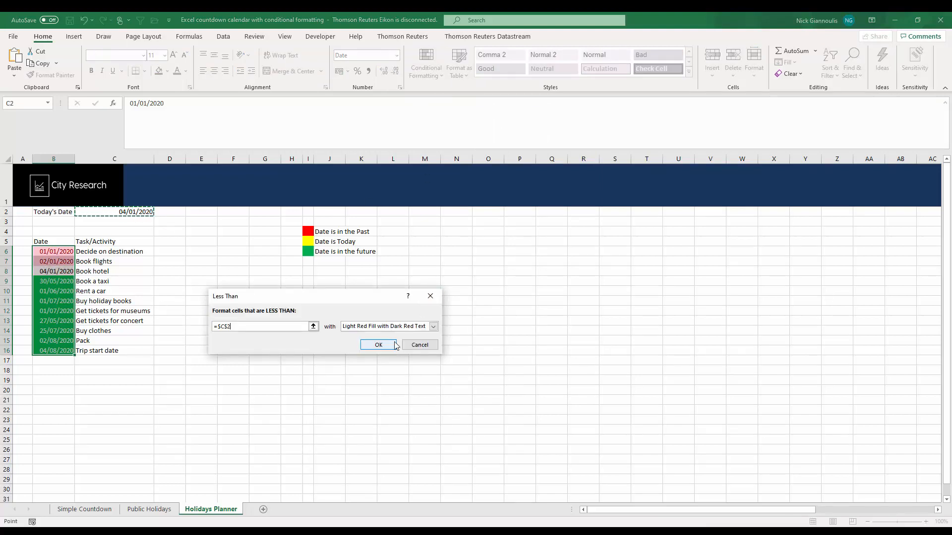
# Give the Less Than rule a custom format with white font and red fill, and apply it.
pyautogui.click(433, 327)
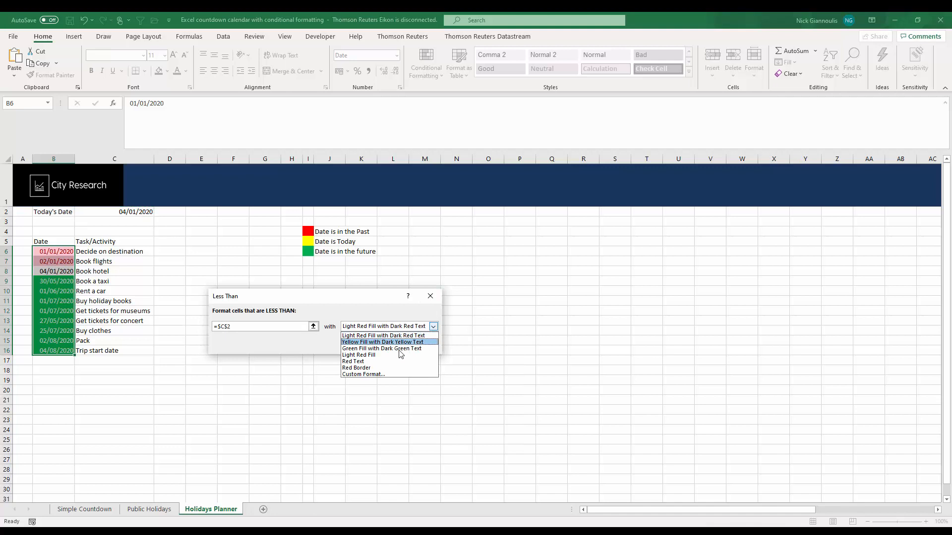
pyautogui.click(385, 375)
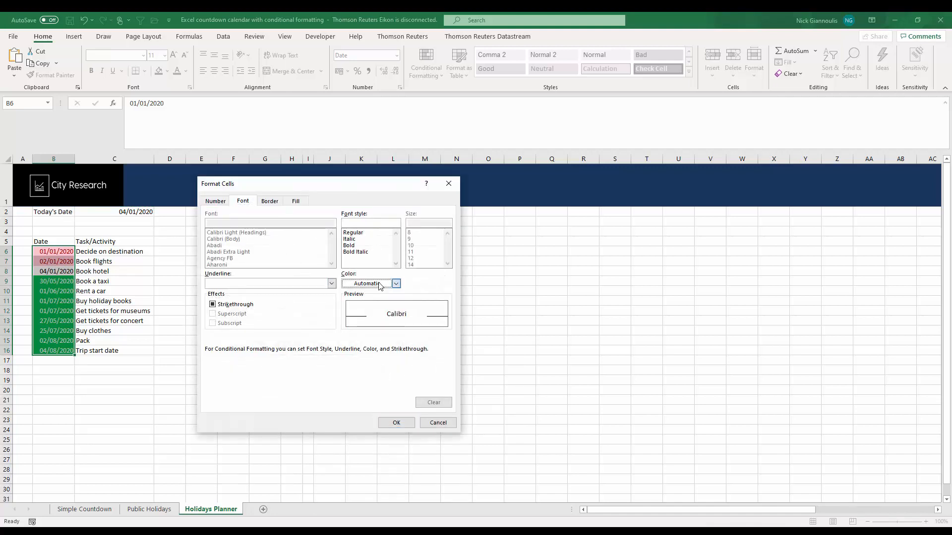
pyautogui.click(360, 284)
pyautogui.click(363, 323)
pyautogui.click(296, 201)
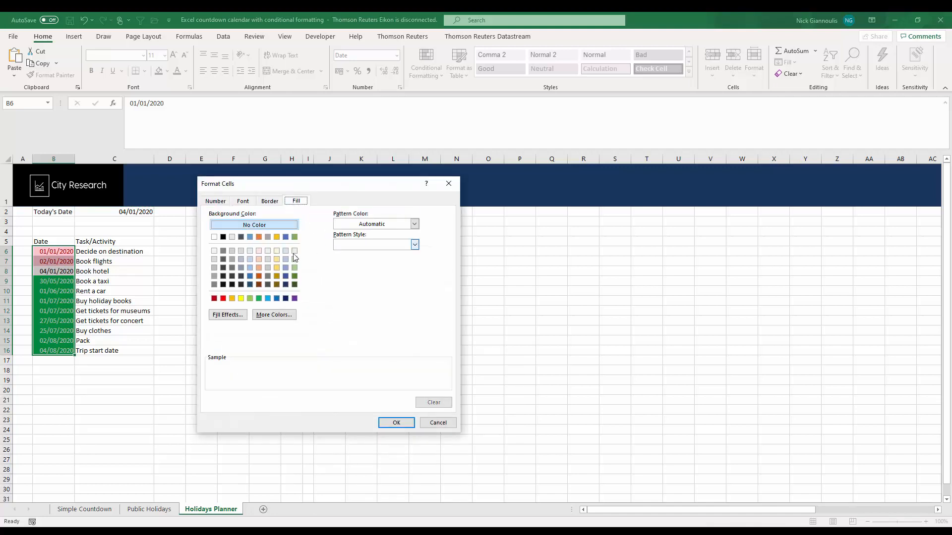
pyautogui.click(223, 298)
pyautogui.click(396, 423)
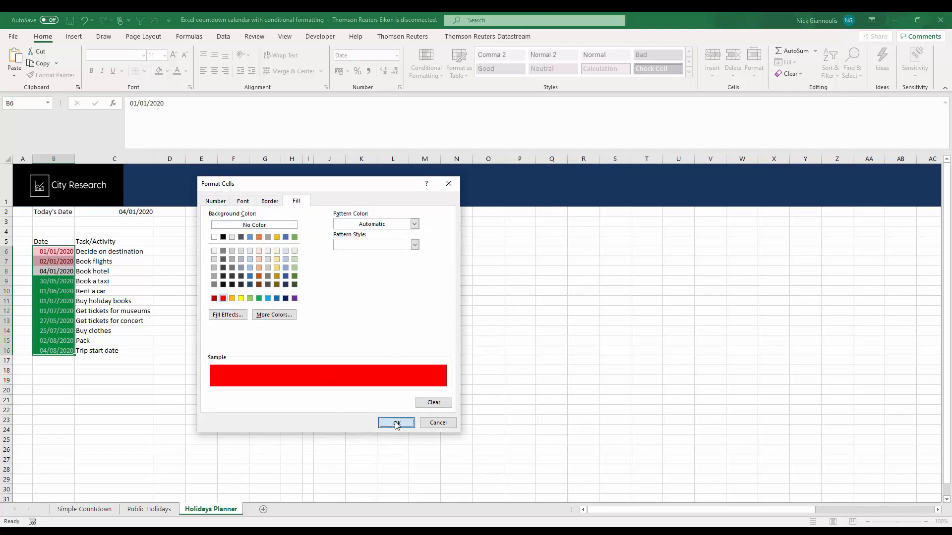
pyautogui.click(384, 346)
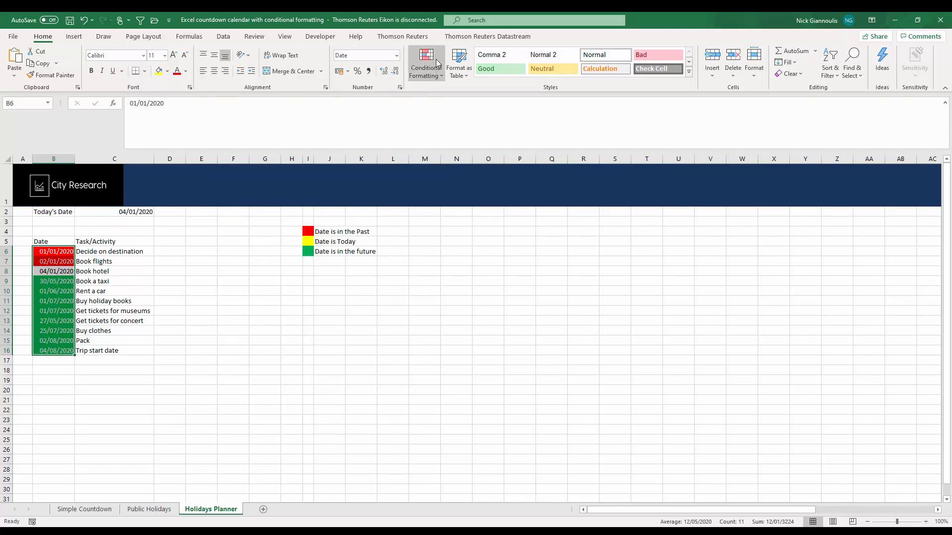
# Start an Equal To highlight rule on the dates in B6:B16, comparing them with today's date in =$C$2.
pyautogui.click(432, 81)
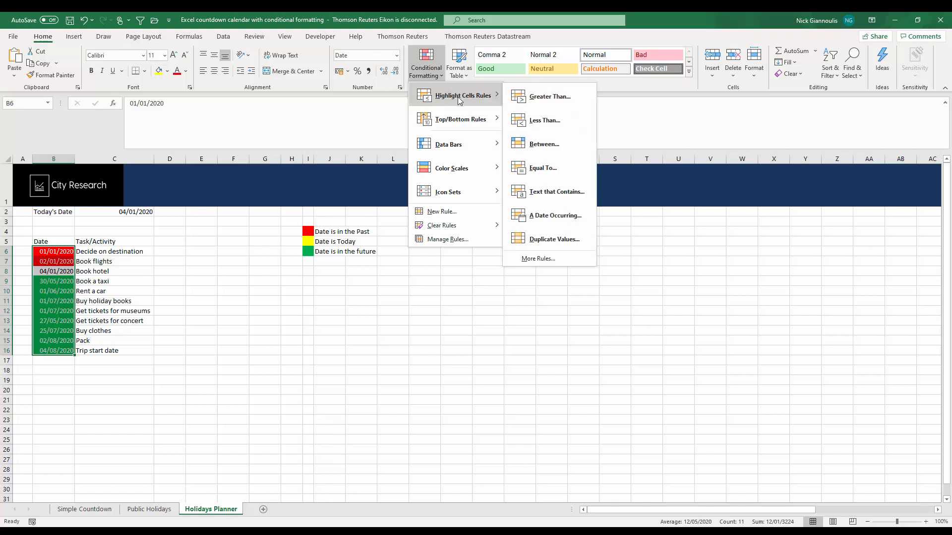
pyautogui.click(552, 178)
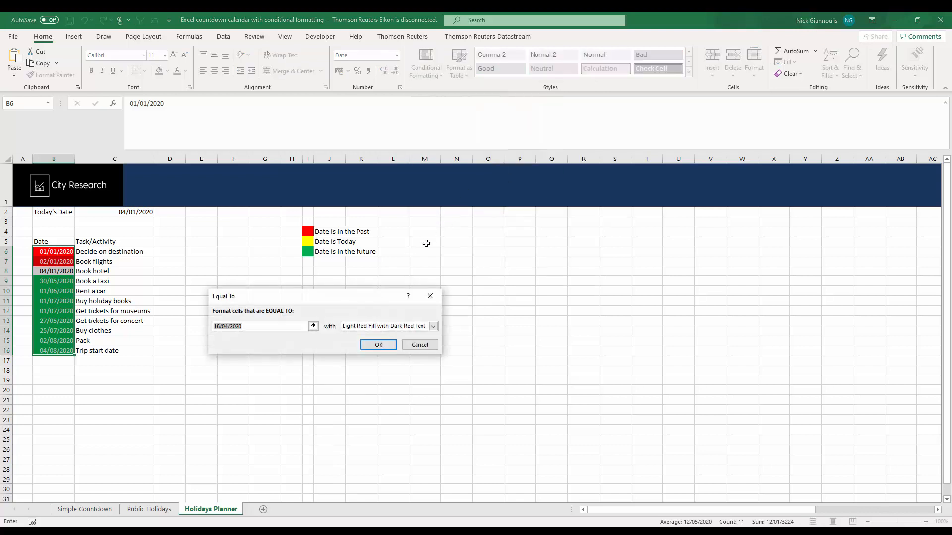
pyautogui.click(313, 327)
pyautogui.click(114, 212)
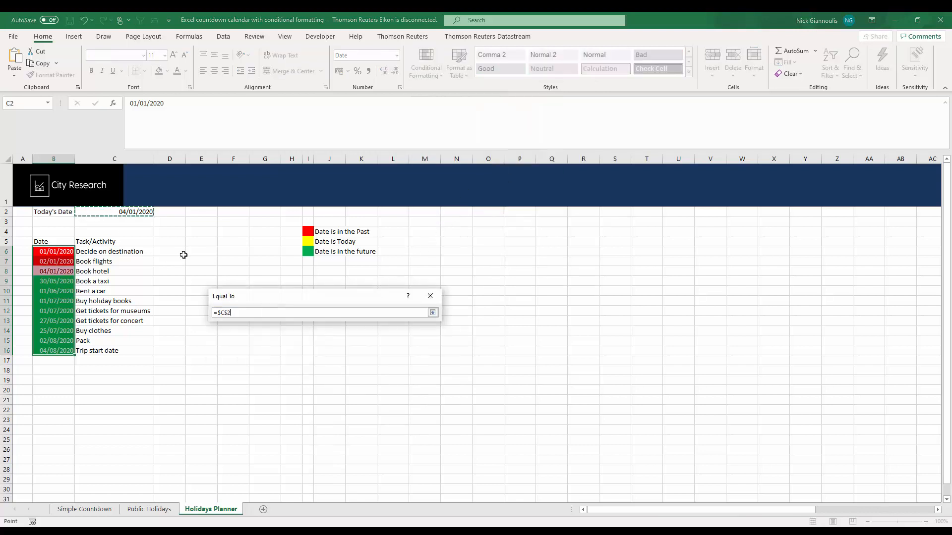
pyautogui.click(432, 313)
# Give the Equal To rule a custom format with yellow fill, apply it, and deselect the date range.
pyautogui.click(433, 327)
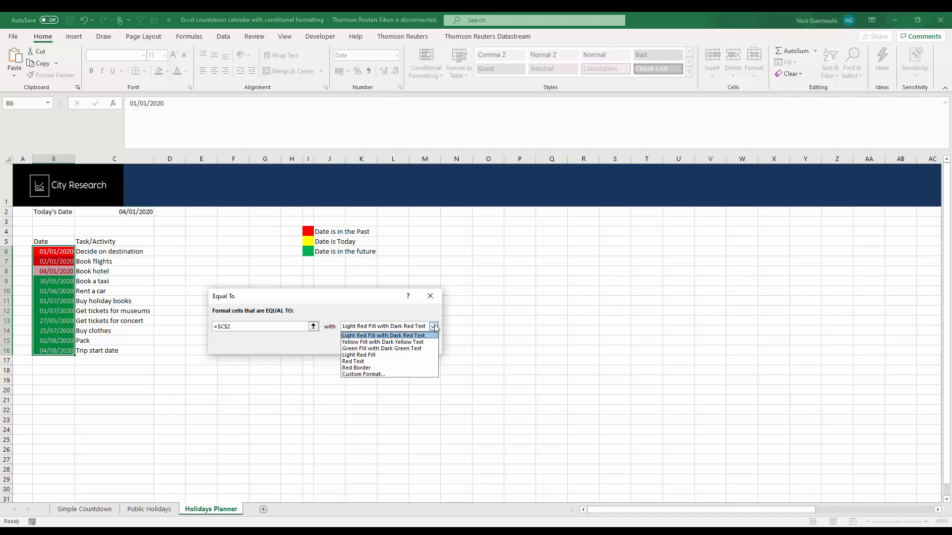
pyautogui.click(365, 376)
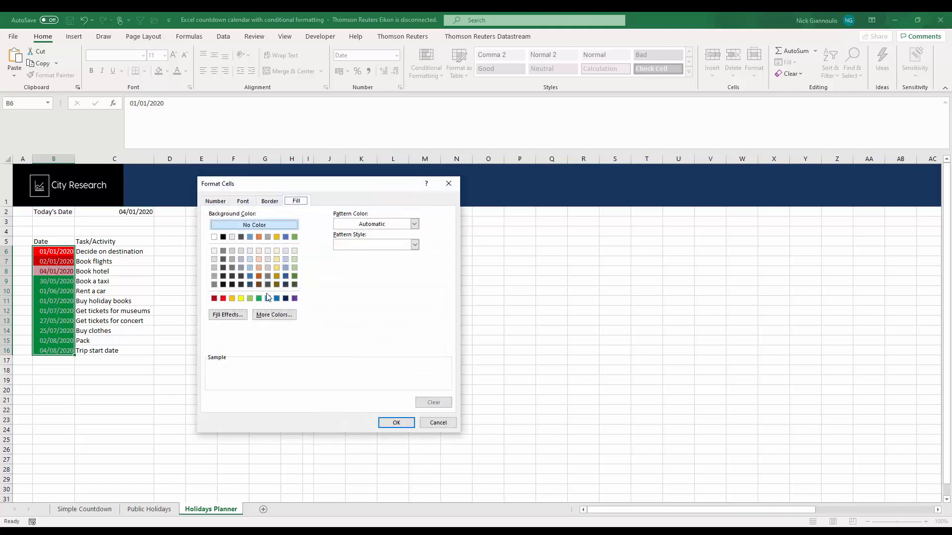
pyautogui.click(241, 298)
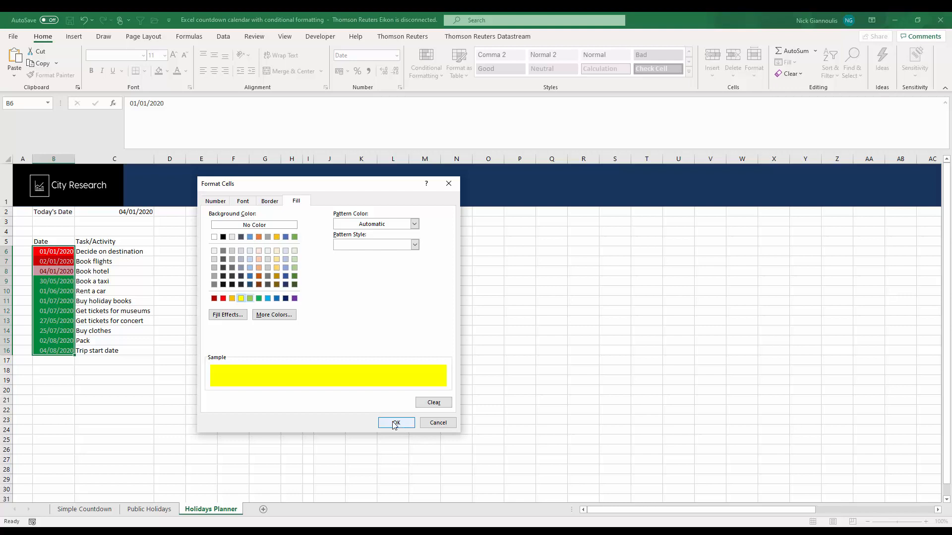
pyautogui.click(395, 423)
pyautogui.click(378, 344)
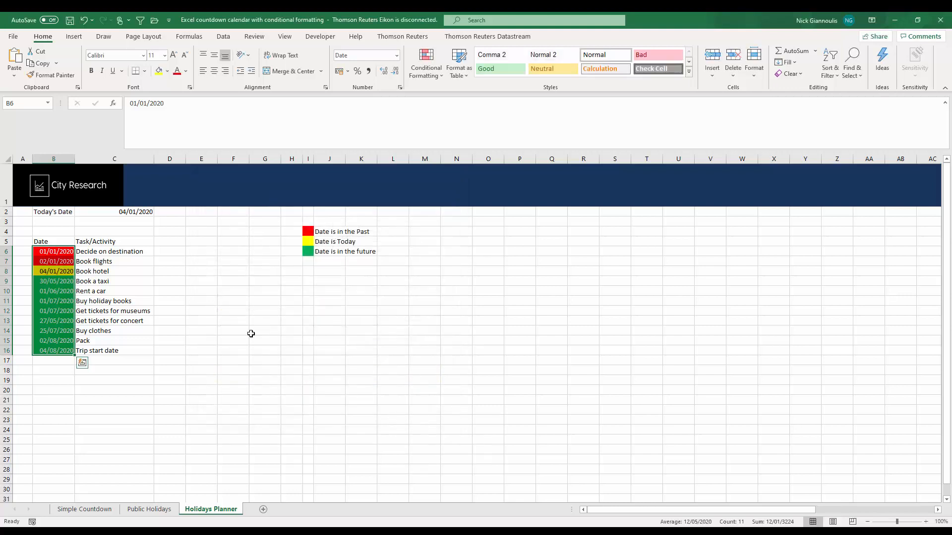
pyautogui.click(202, 323)
pyautogui.moveTo(35, 252); pyautogui.dragTo(198, 372)
pyautogui.click(195, 419)
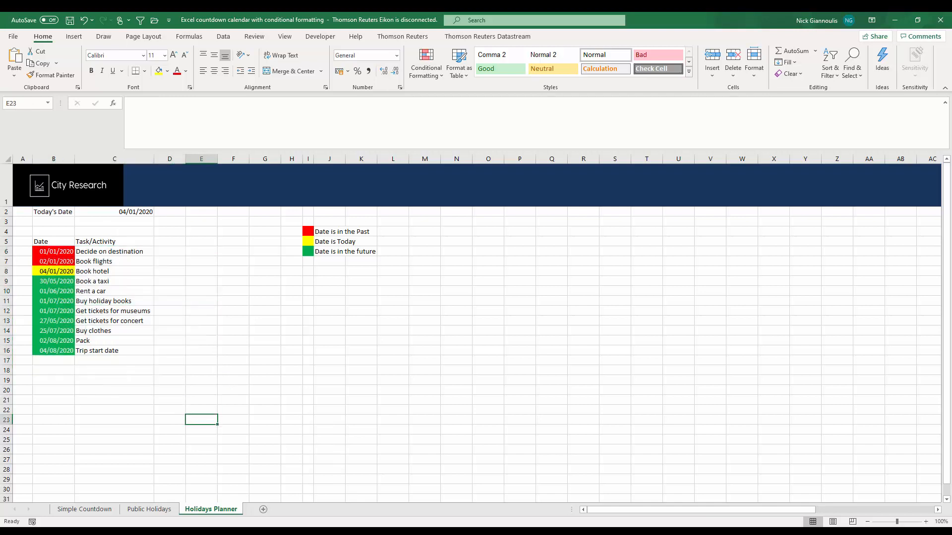
# Change today's date in cell C2 to 15/06/2020 to test the colour rules.
pyautogui.click(136, 213)
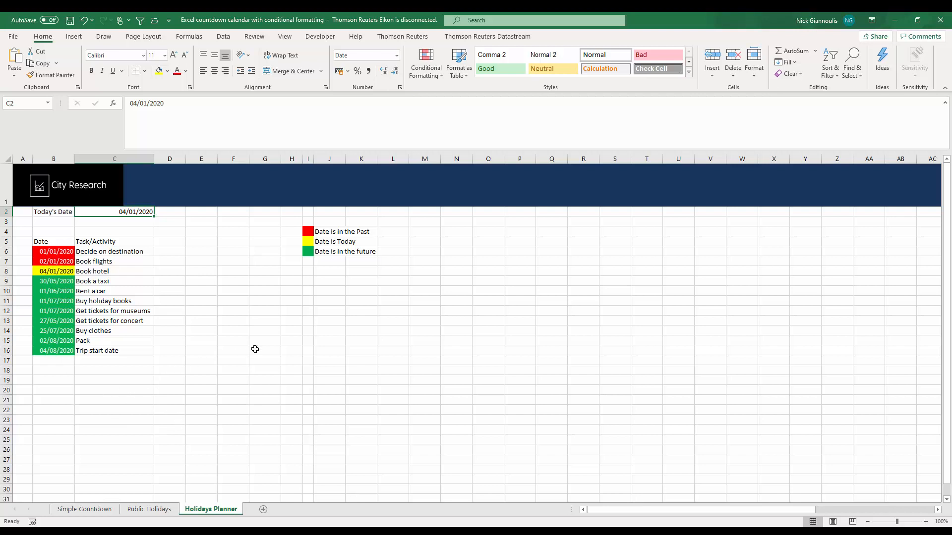
pyautogui.write('15/06/2020')
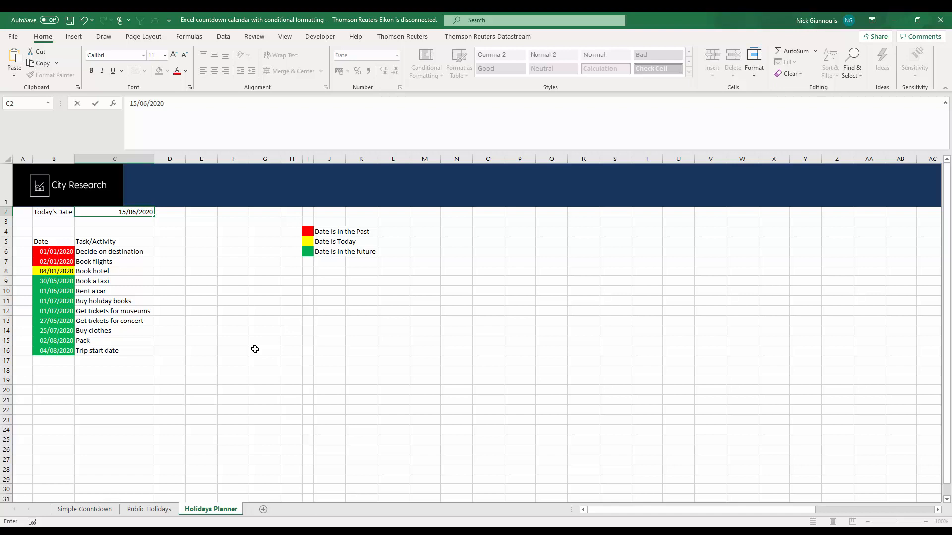
pyautogui.press('Return')
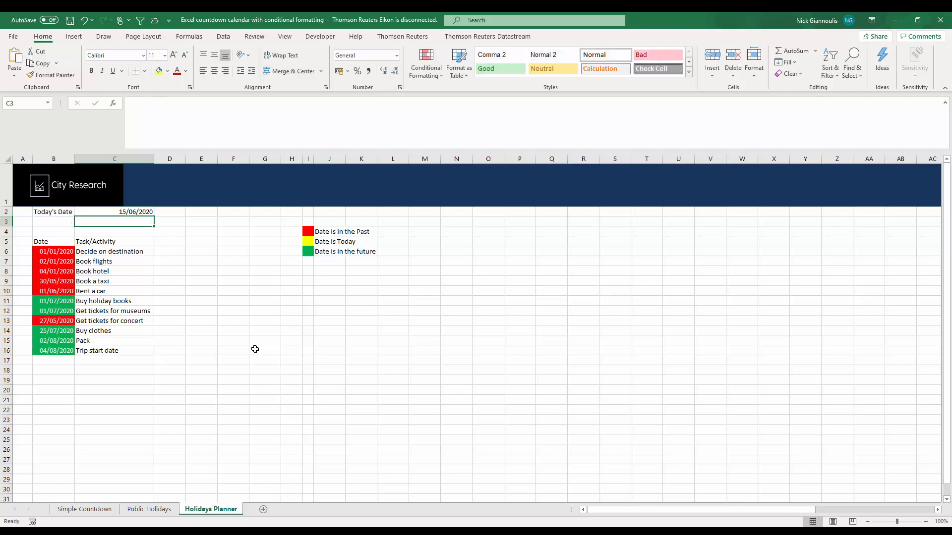